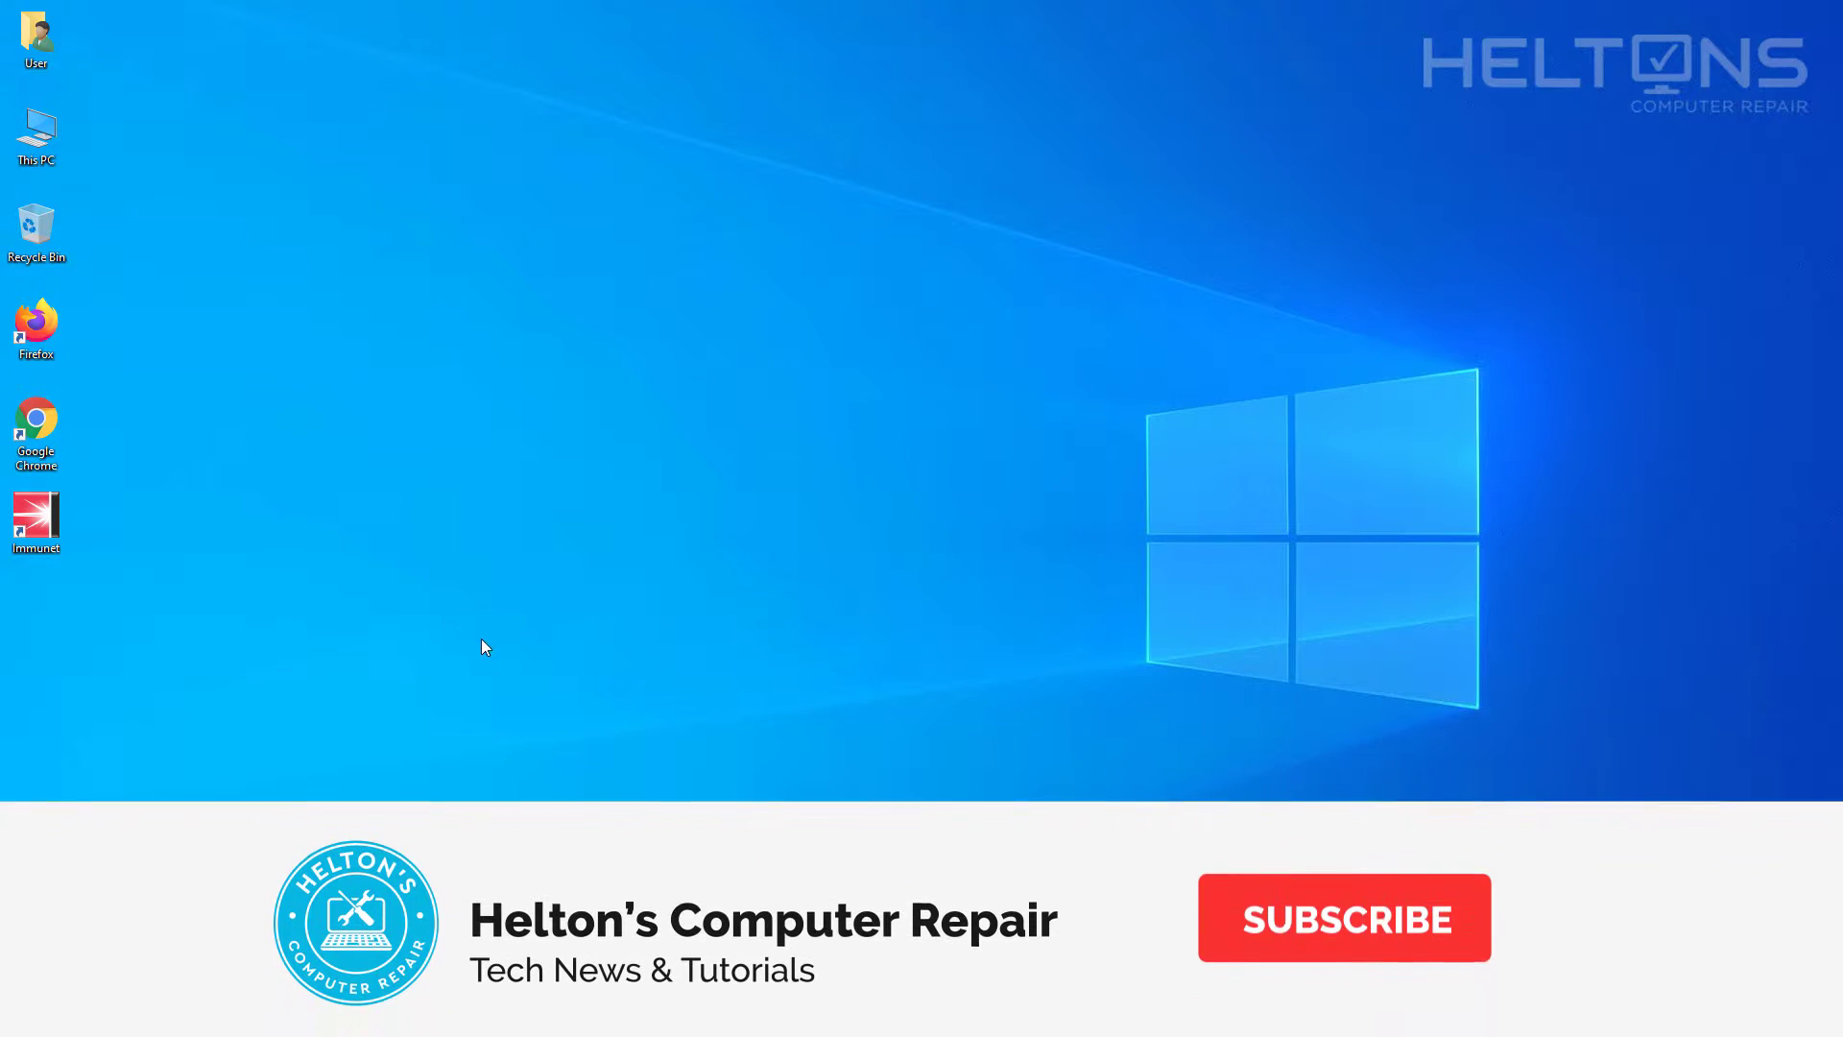
Open and close Immunet, then go to Apps & features in Windows Settings.
double_click(54, 534)
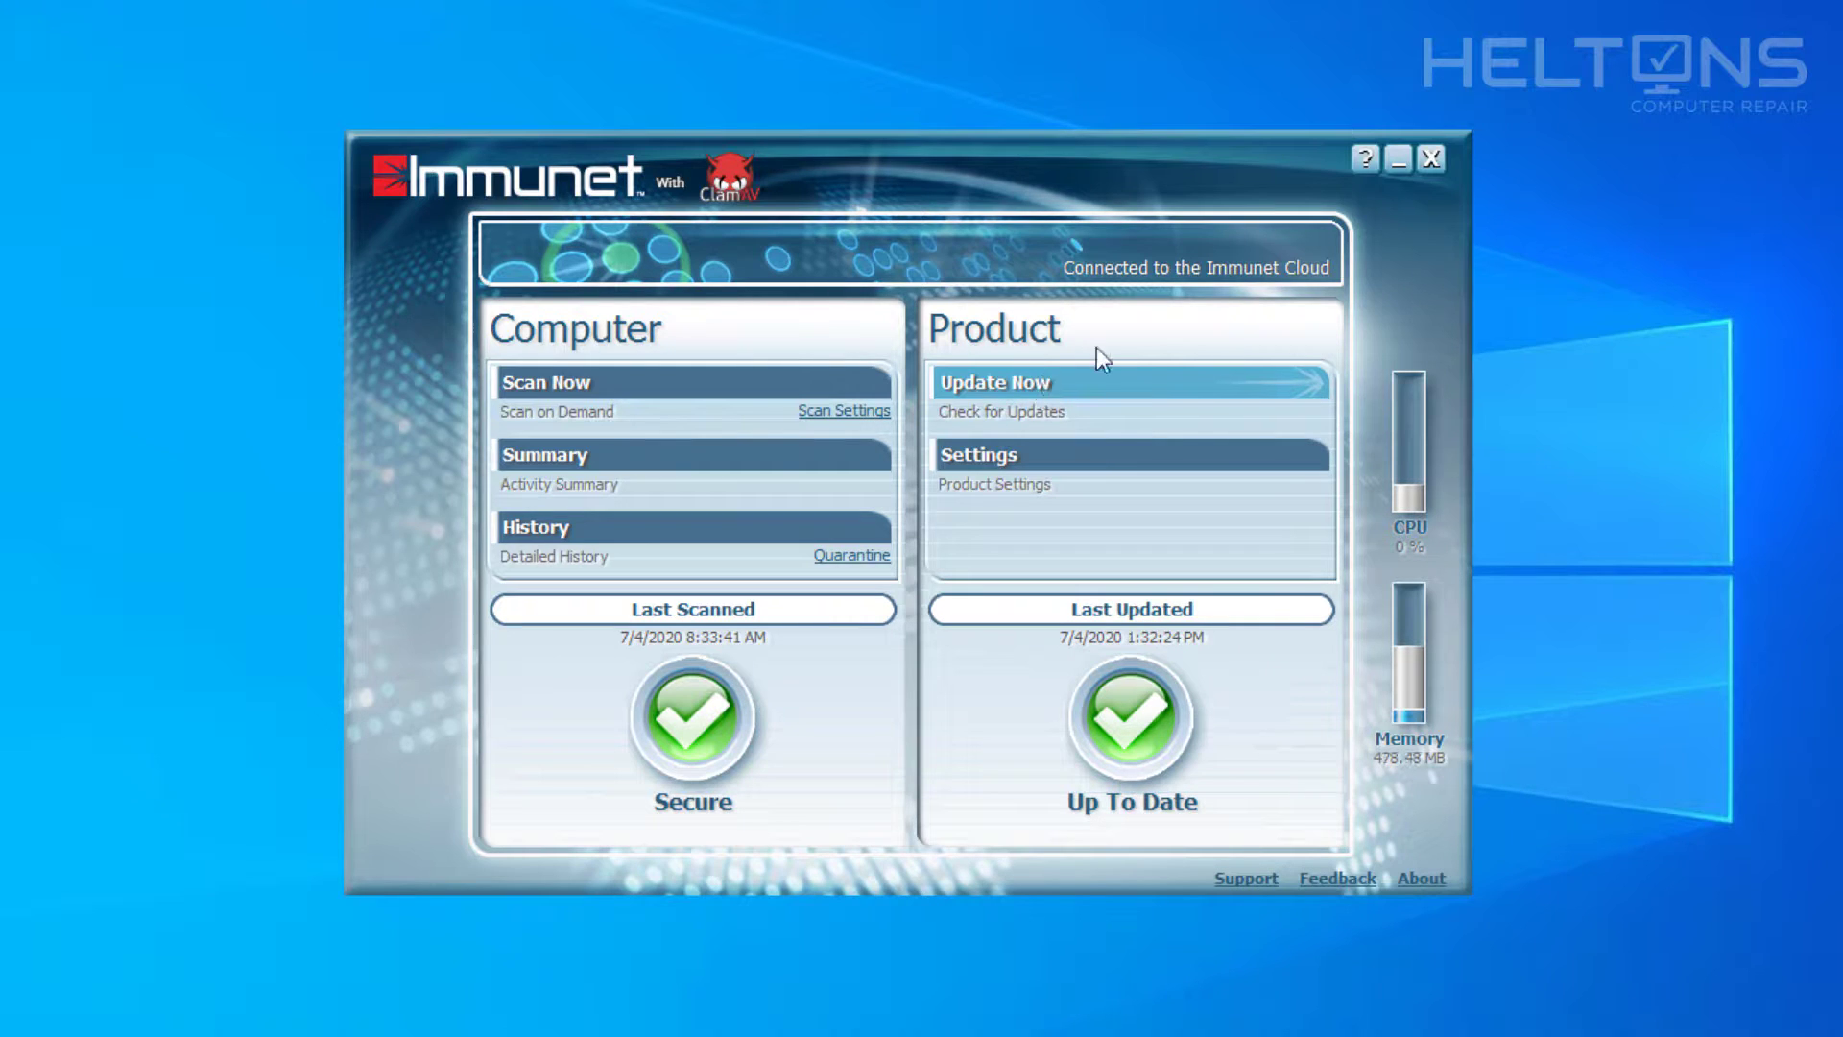
left_click(1433, 157)
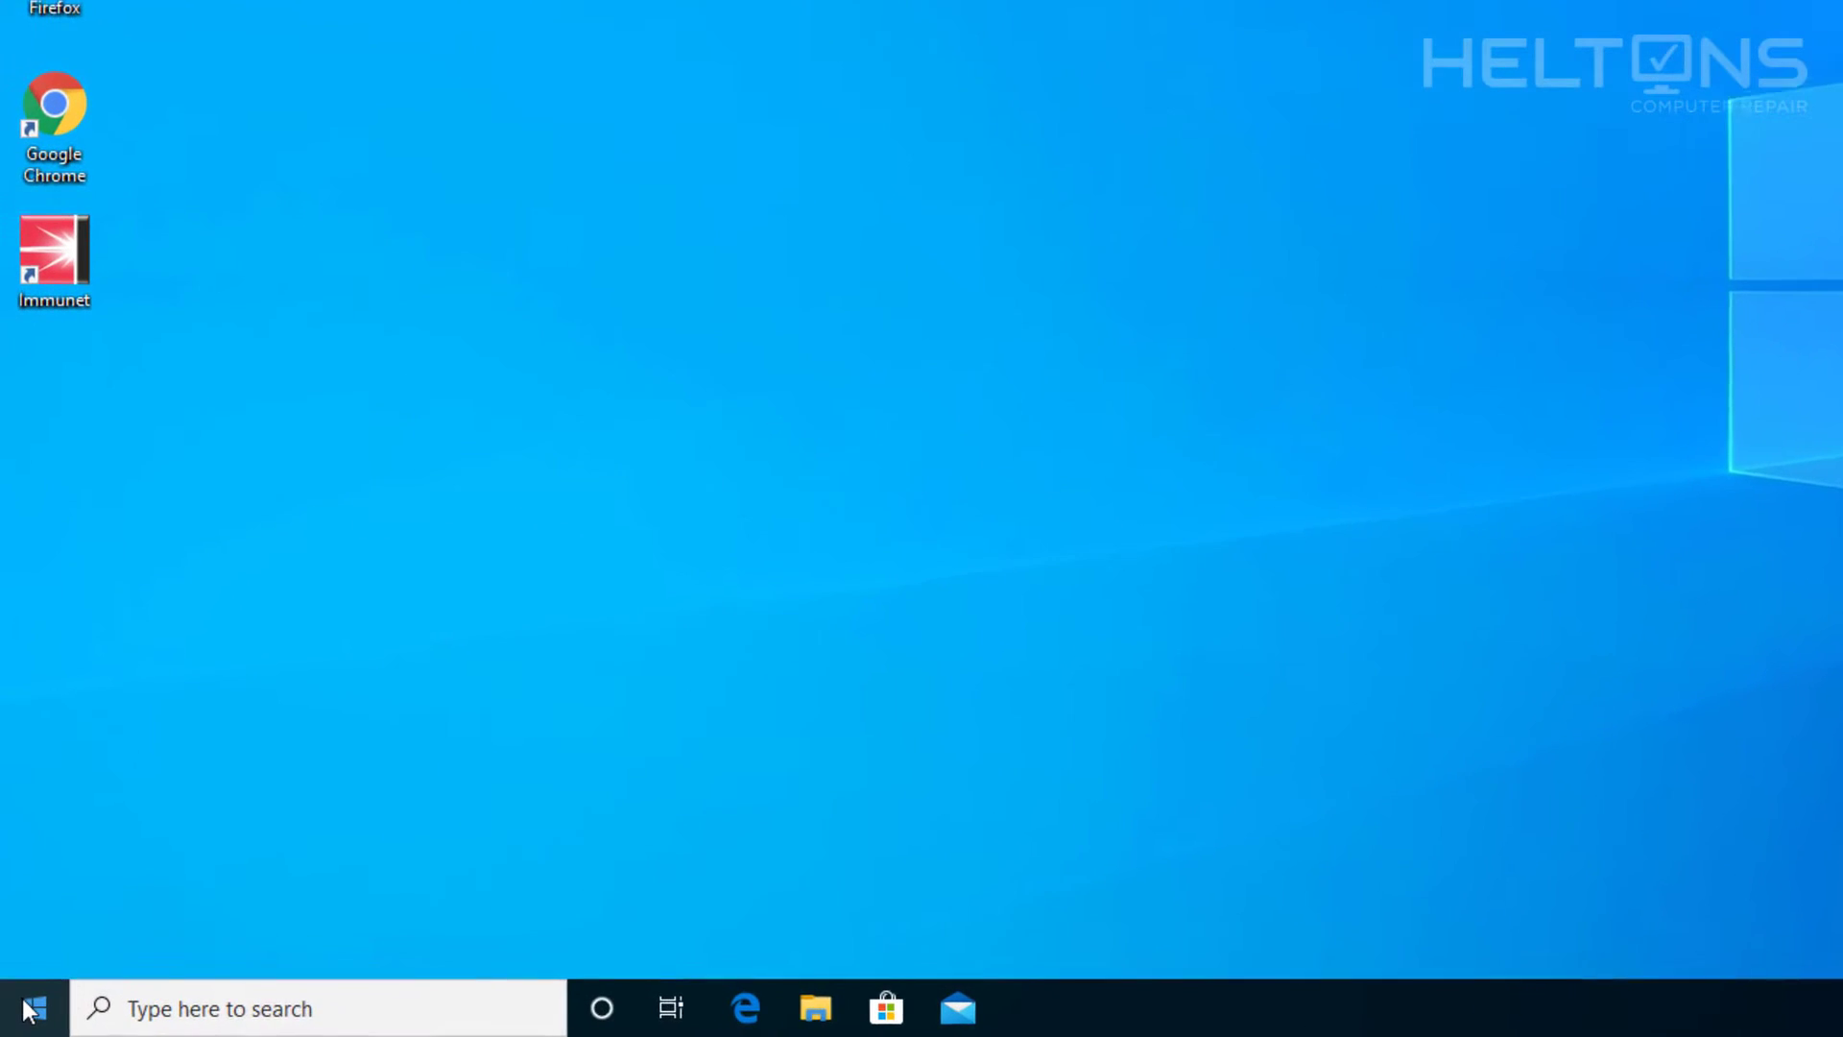
left_click(23, 1016)
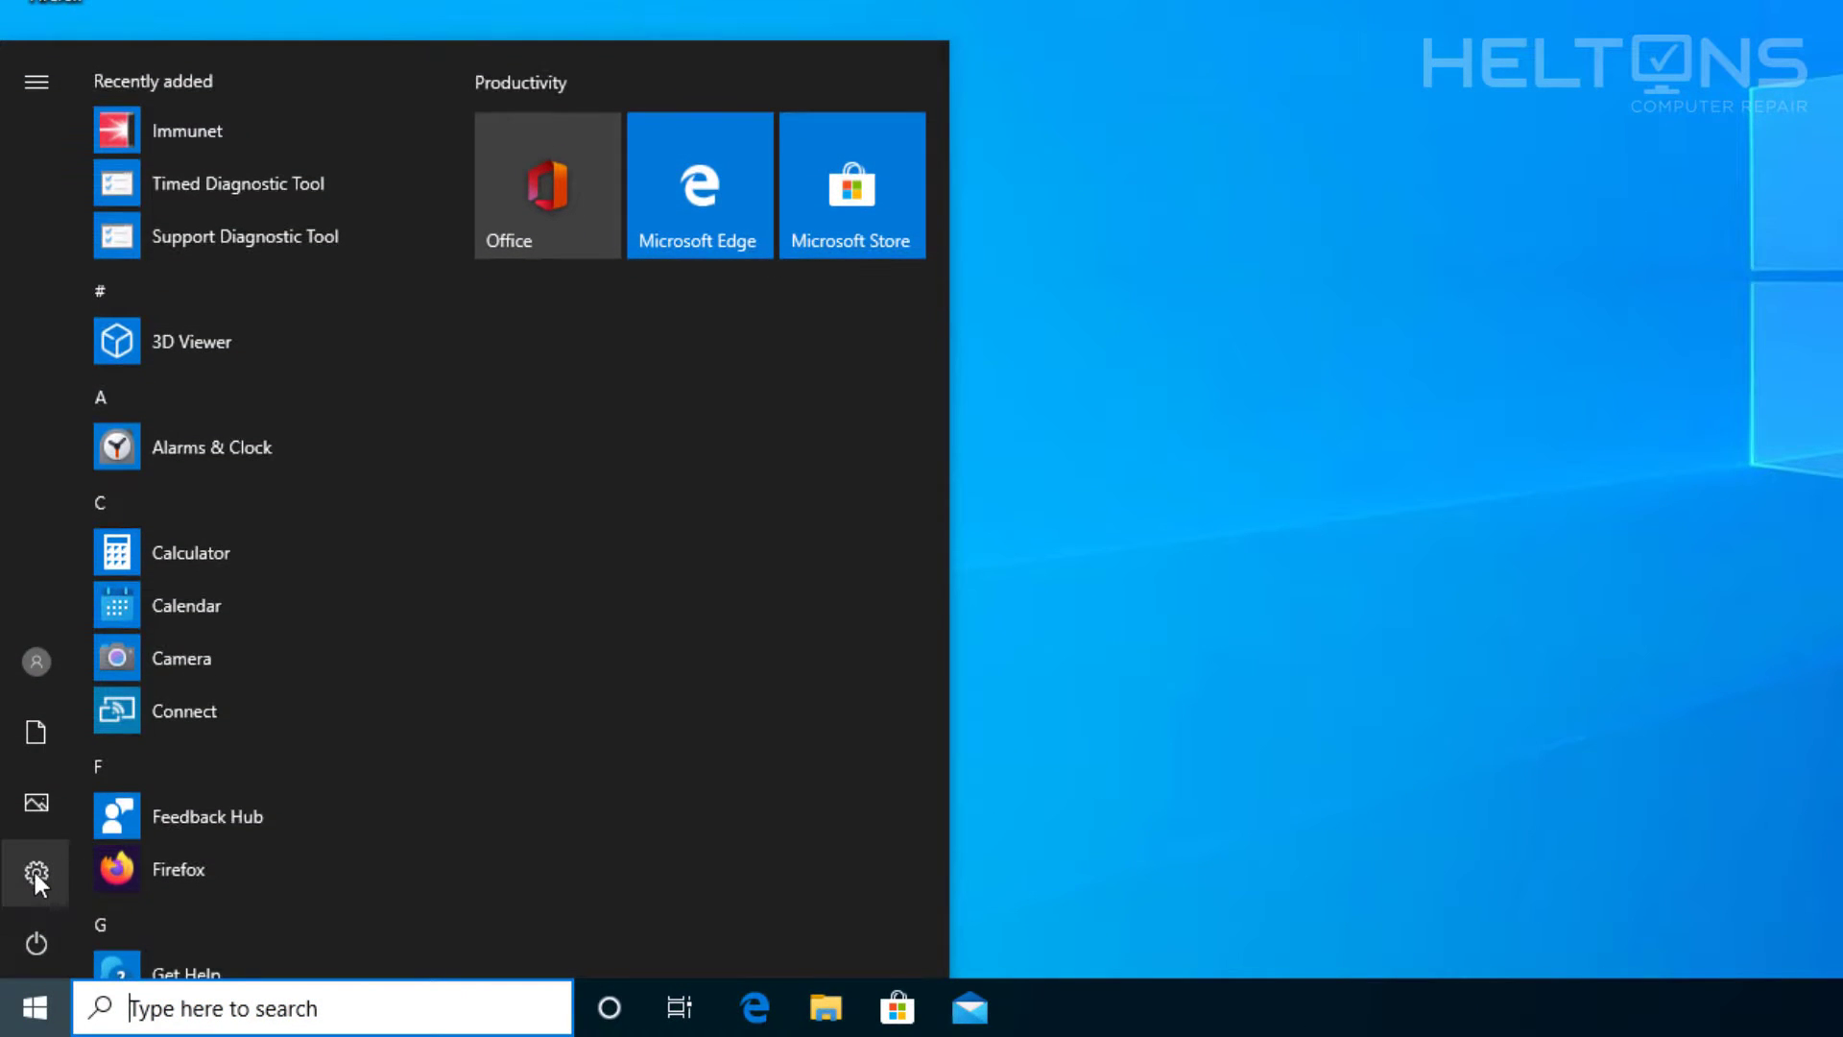
left_click(36, 873)
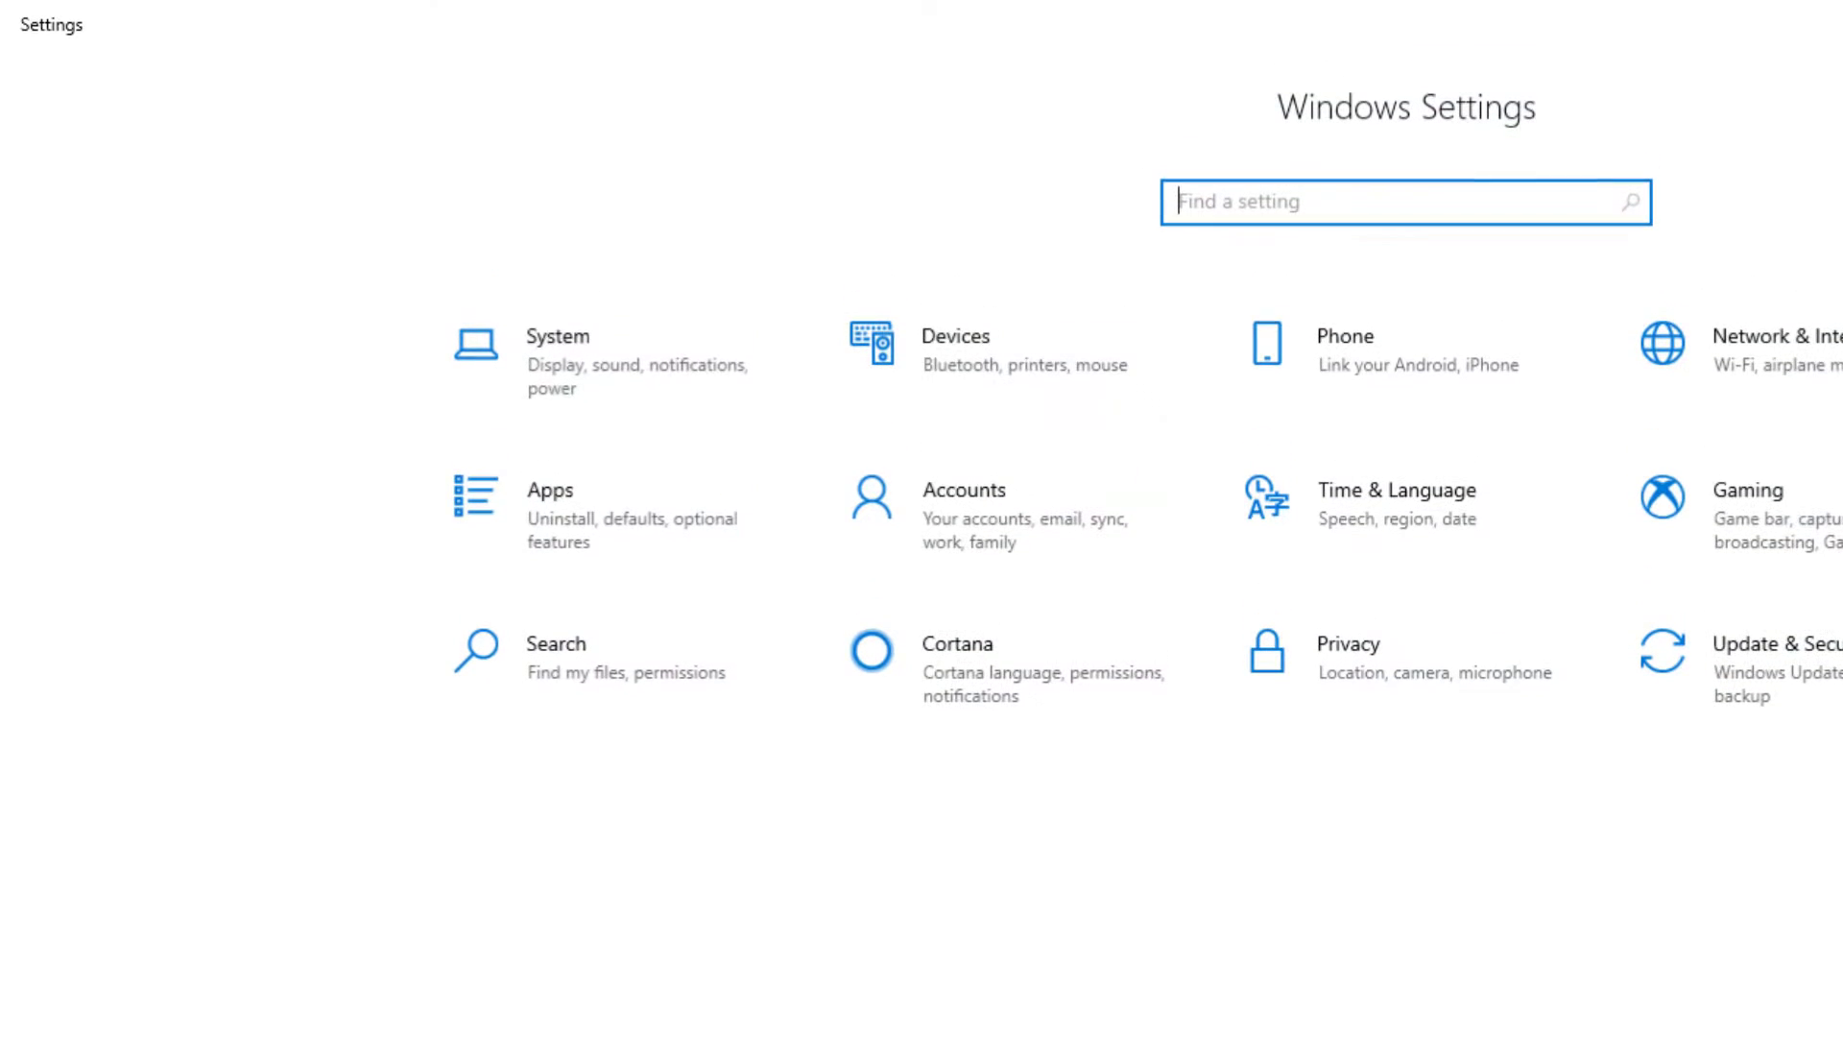
left_click(602, 533)
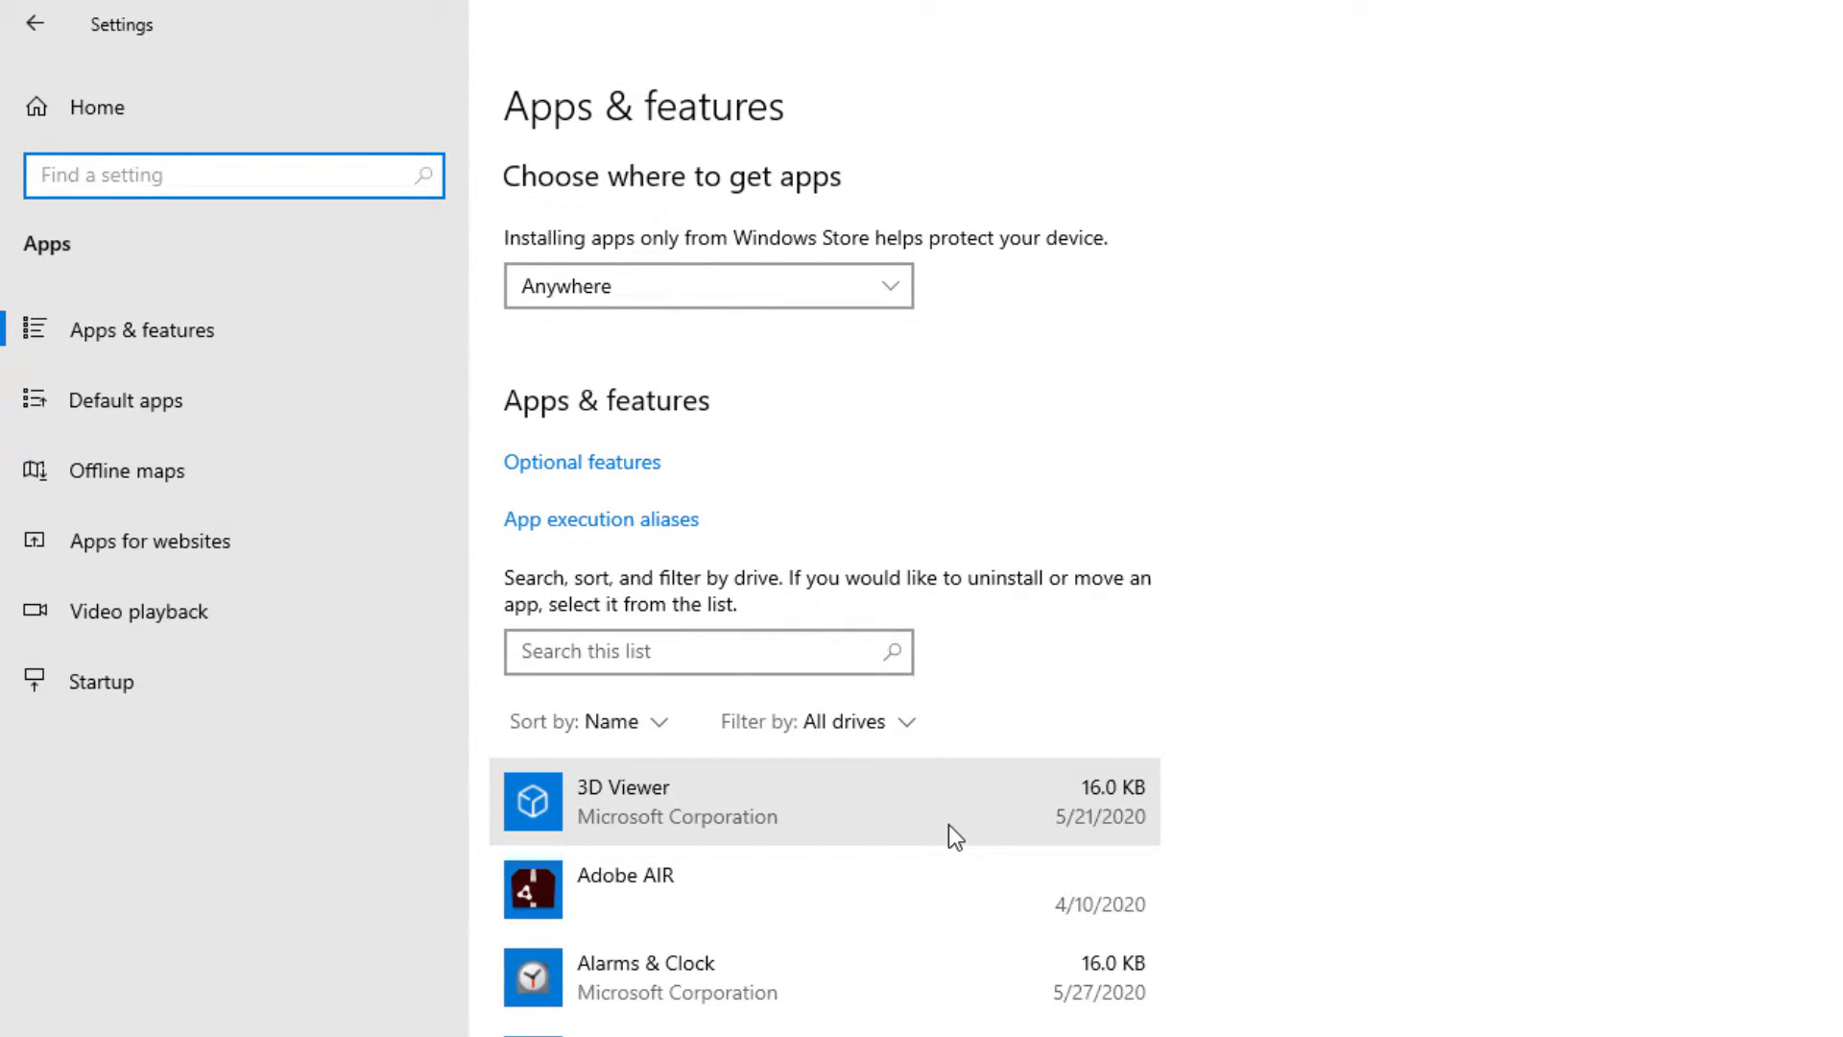
scroll(949, 824, "down", 5)
scroll(859, 811, "down", 7)
scroll(860, 810, "up", 6)
scroll(777, 819, "down", 1)
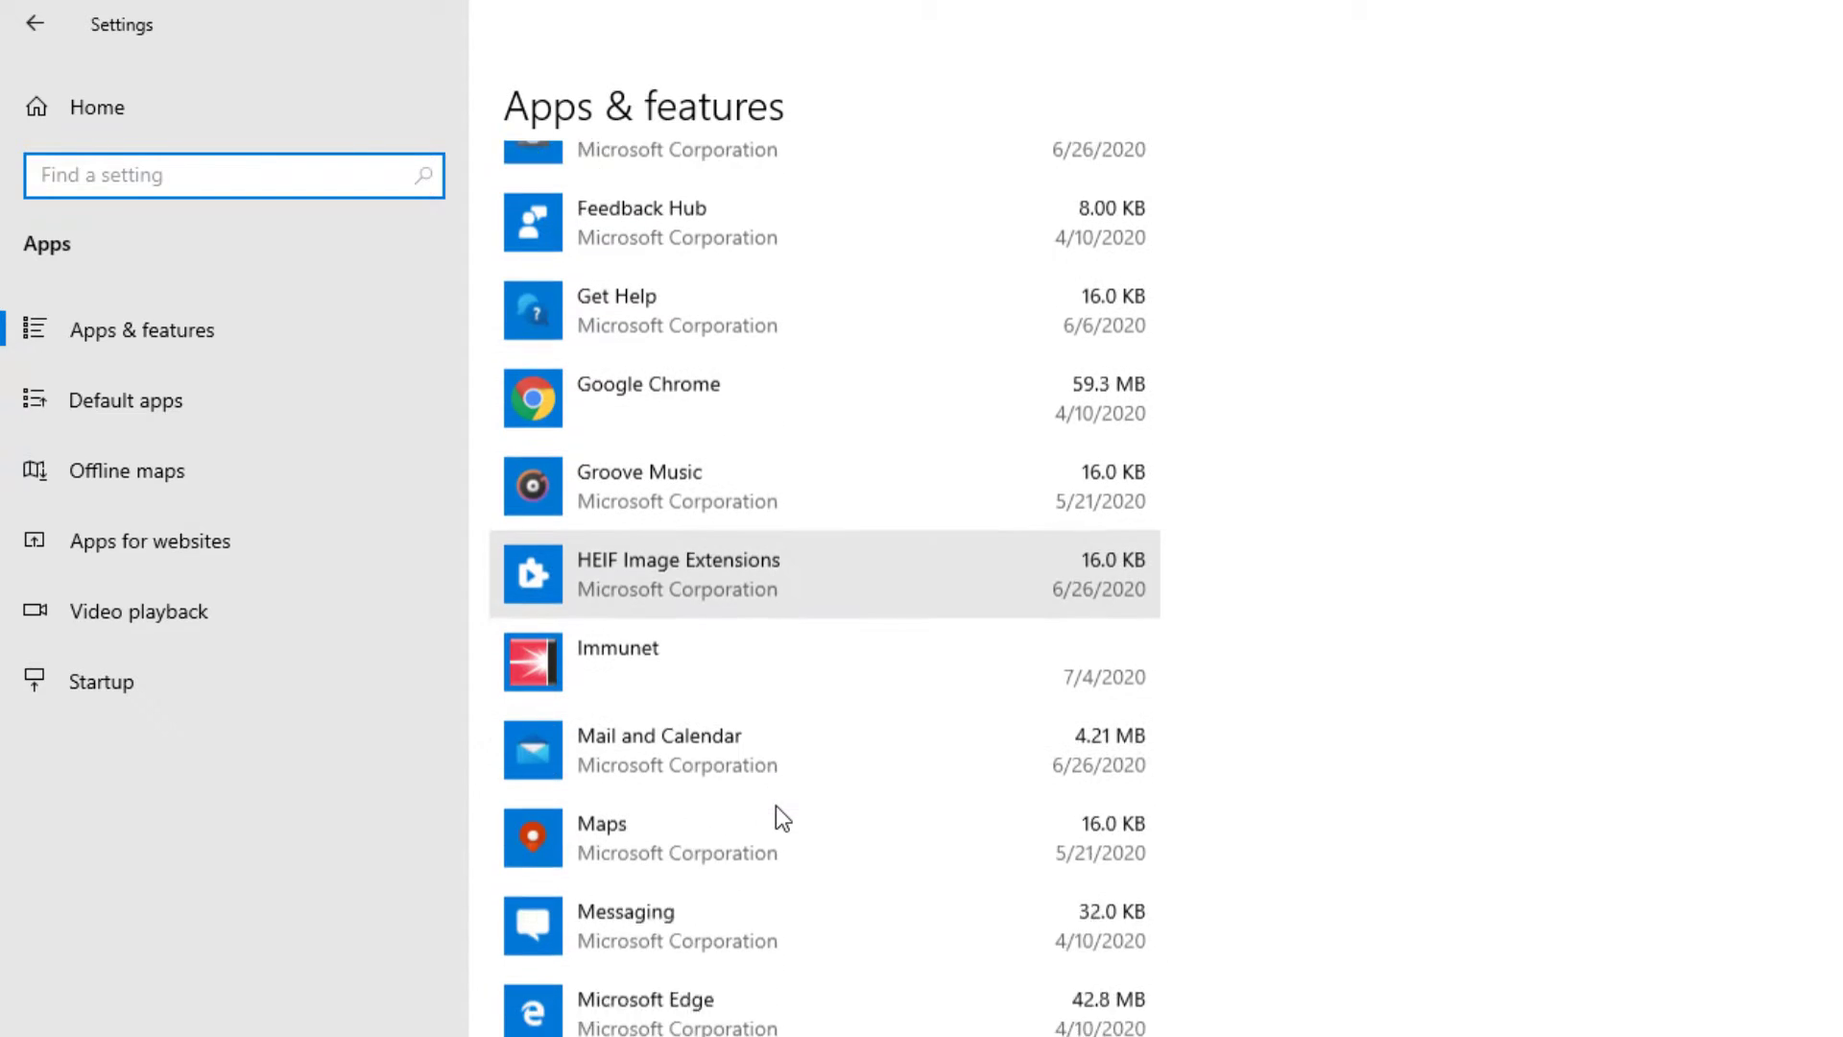
Uninstall Immunet from the apps list and confirm the removal.
left_click(722, 636)
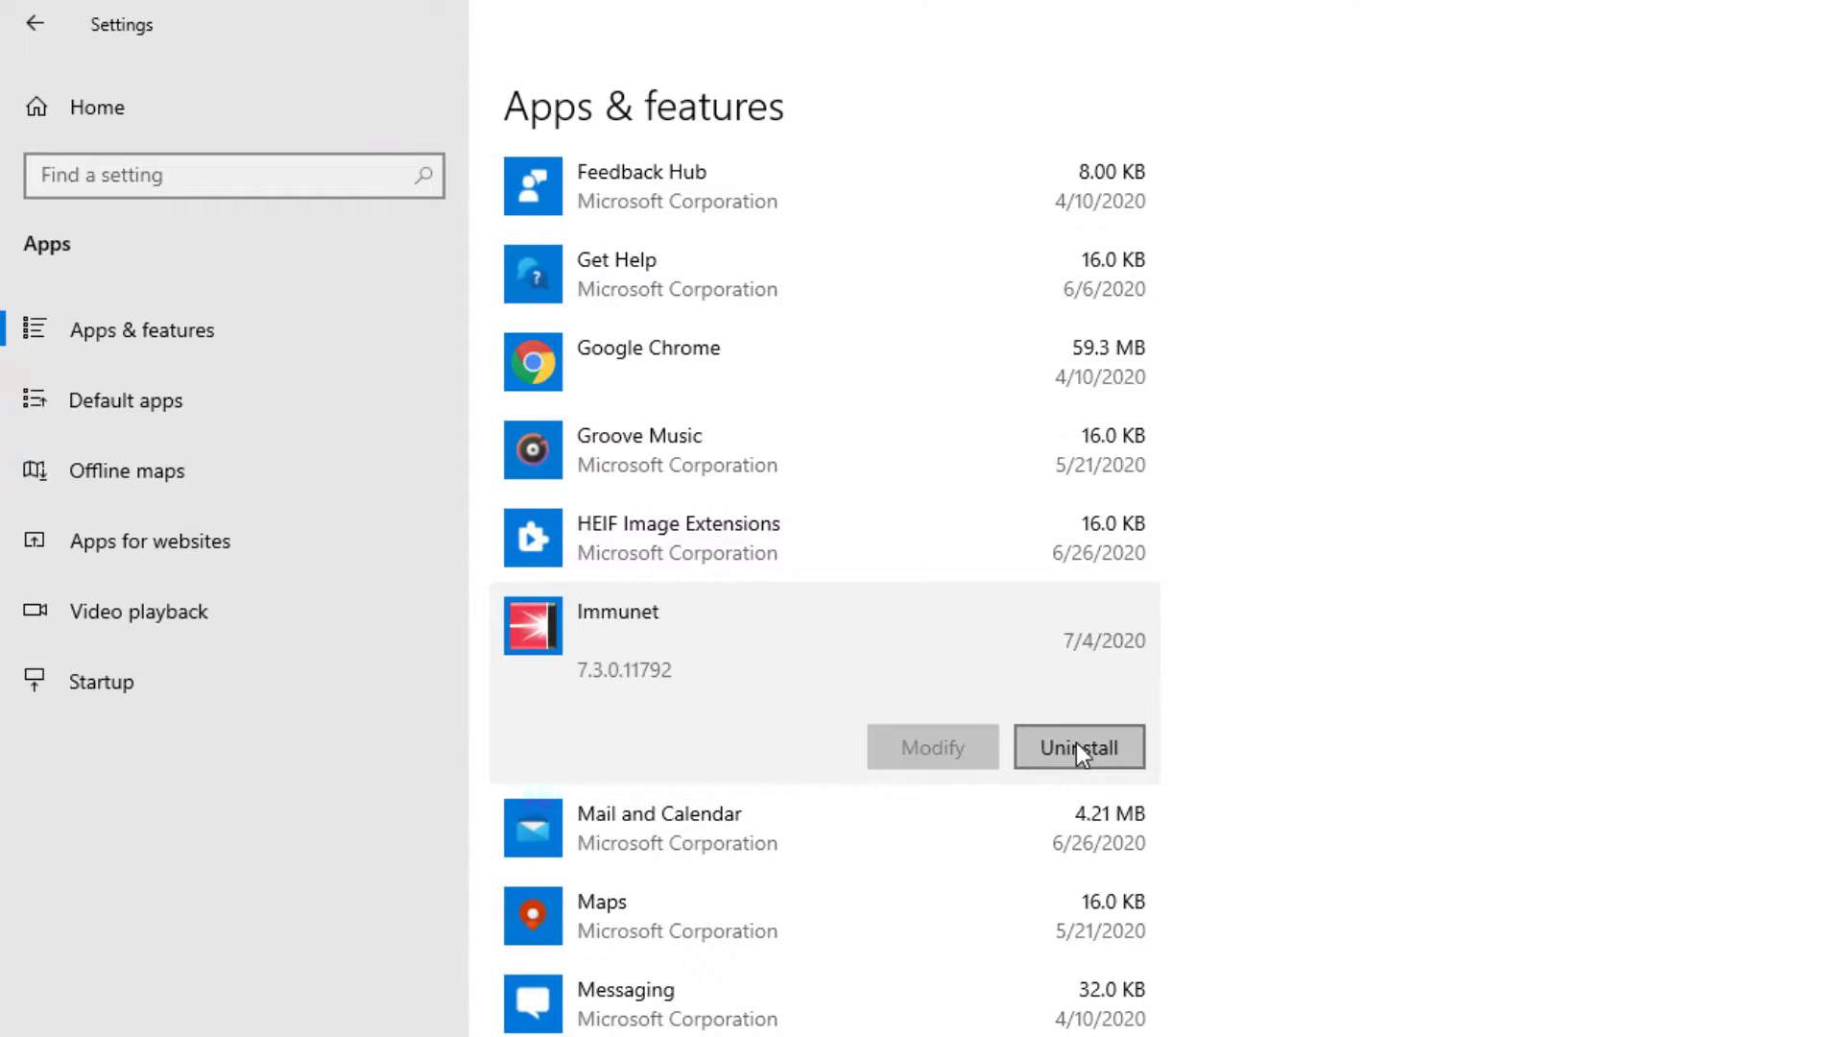
left_click(1076, 742)
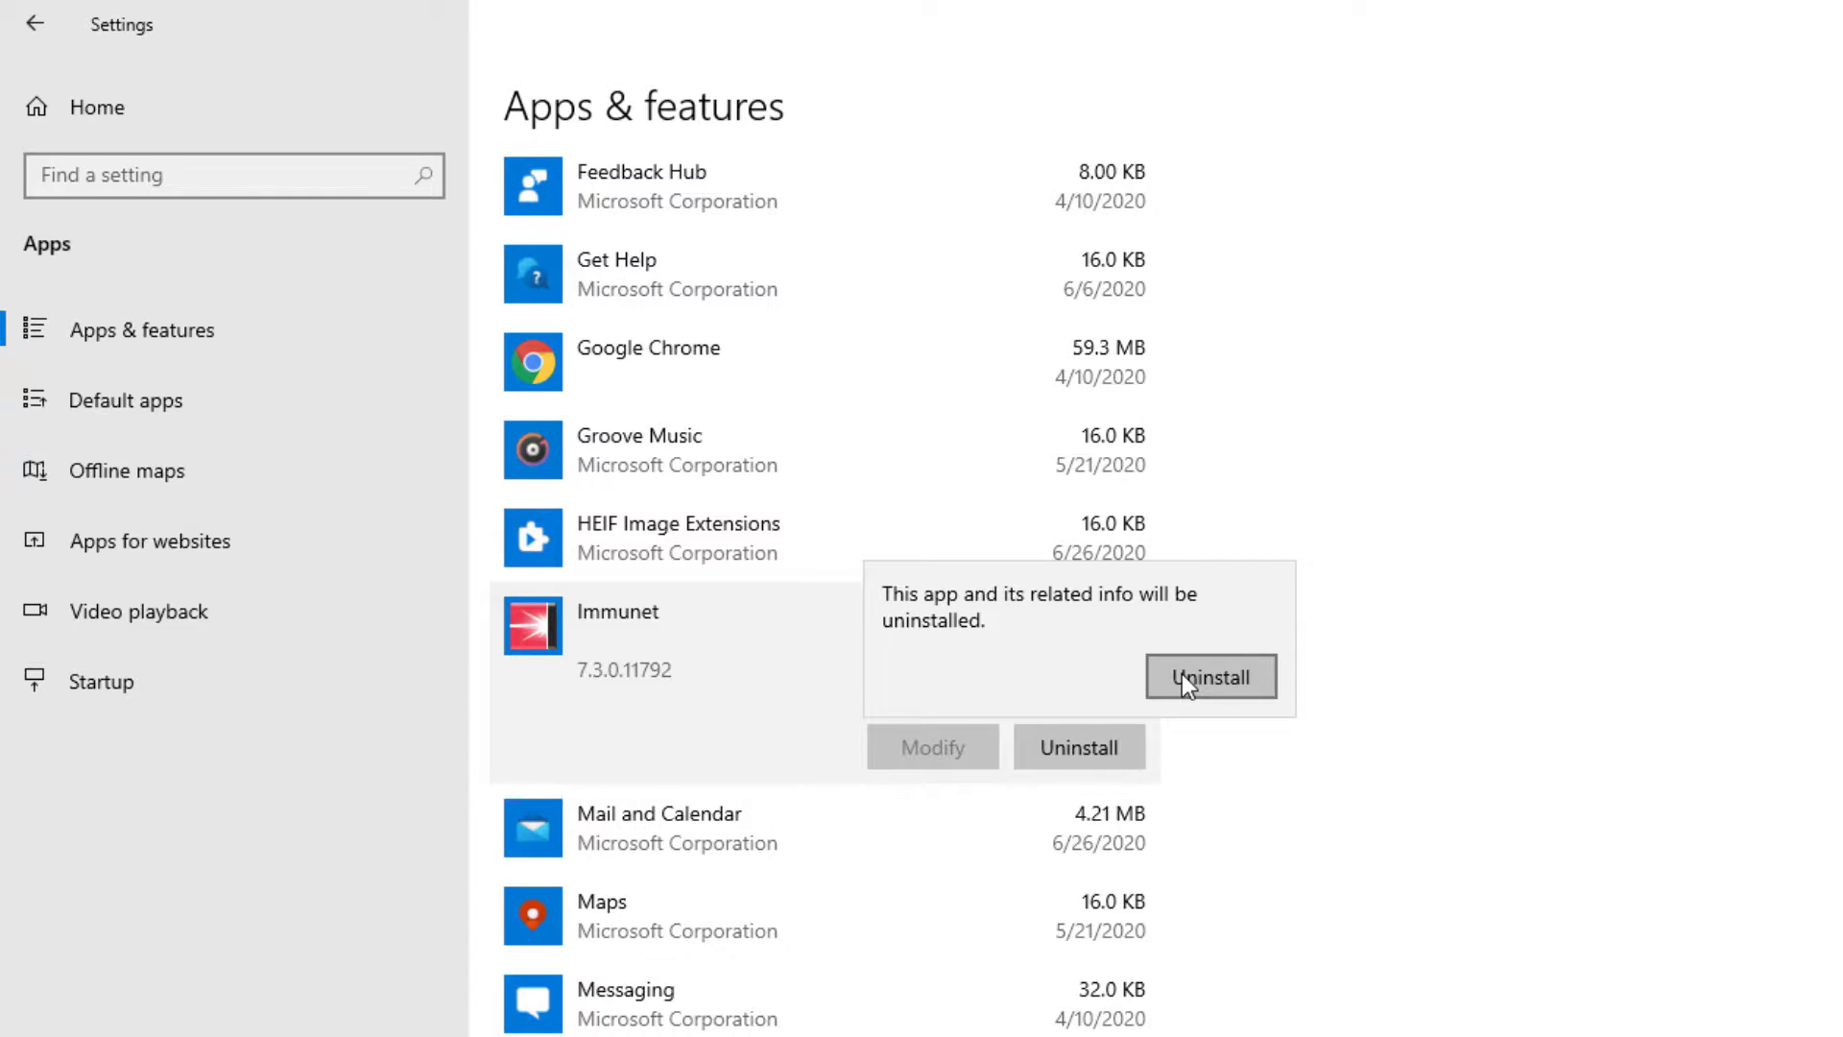
left_click(1183, 674)
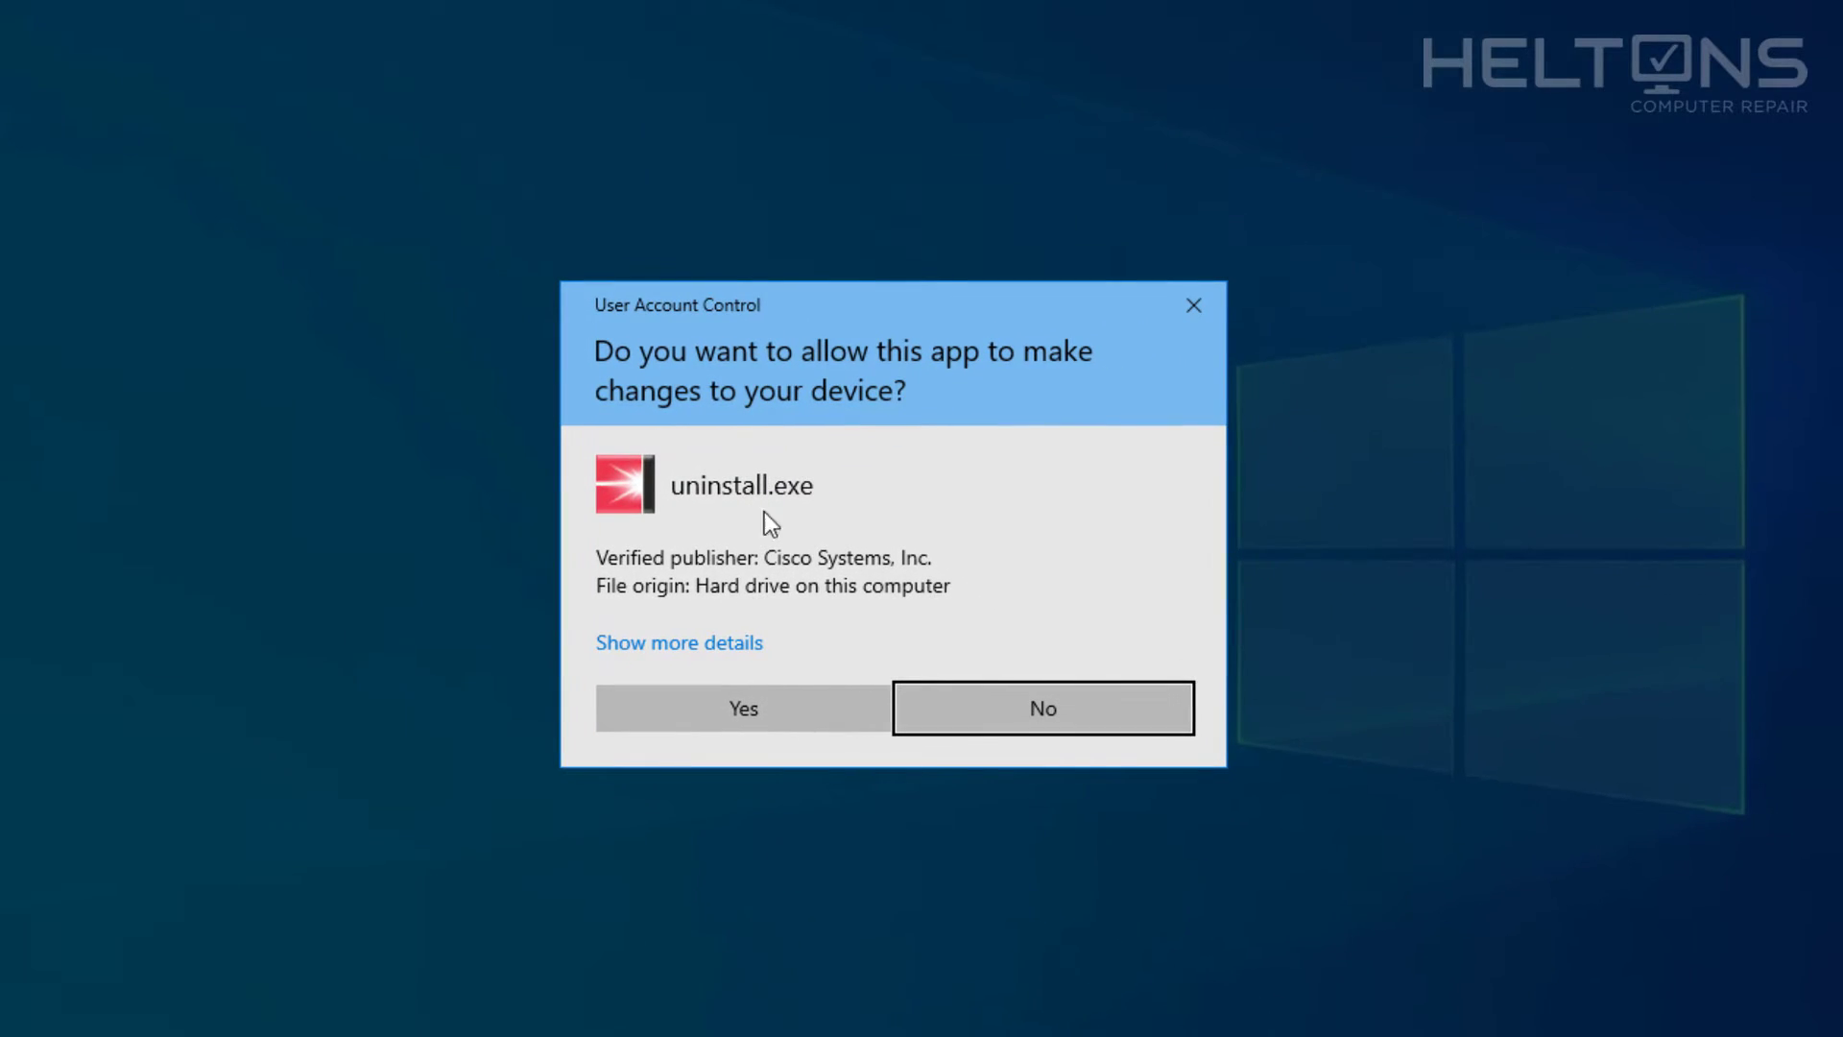
Approve the Immunet uninstaller's User Account Control prompt and return to the Settings apps list.
left_click(782, 696)
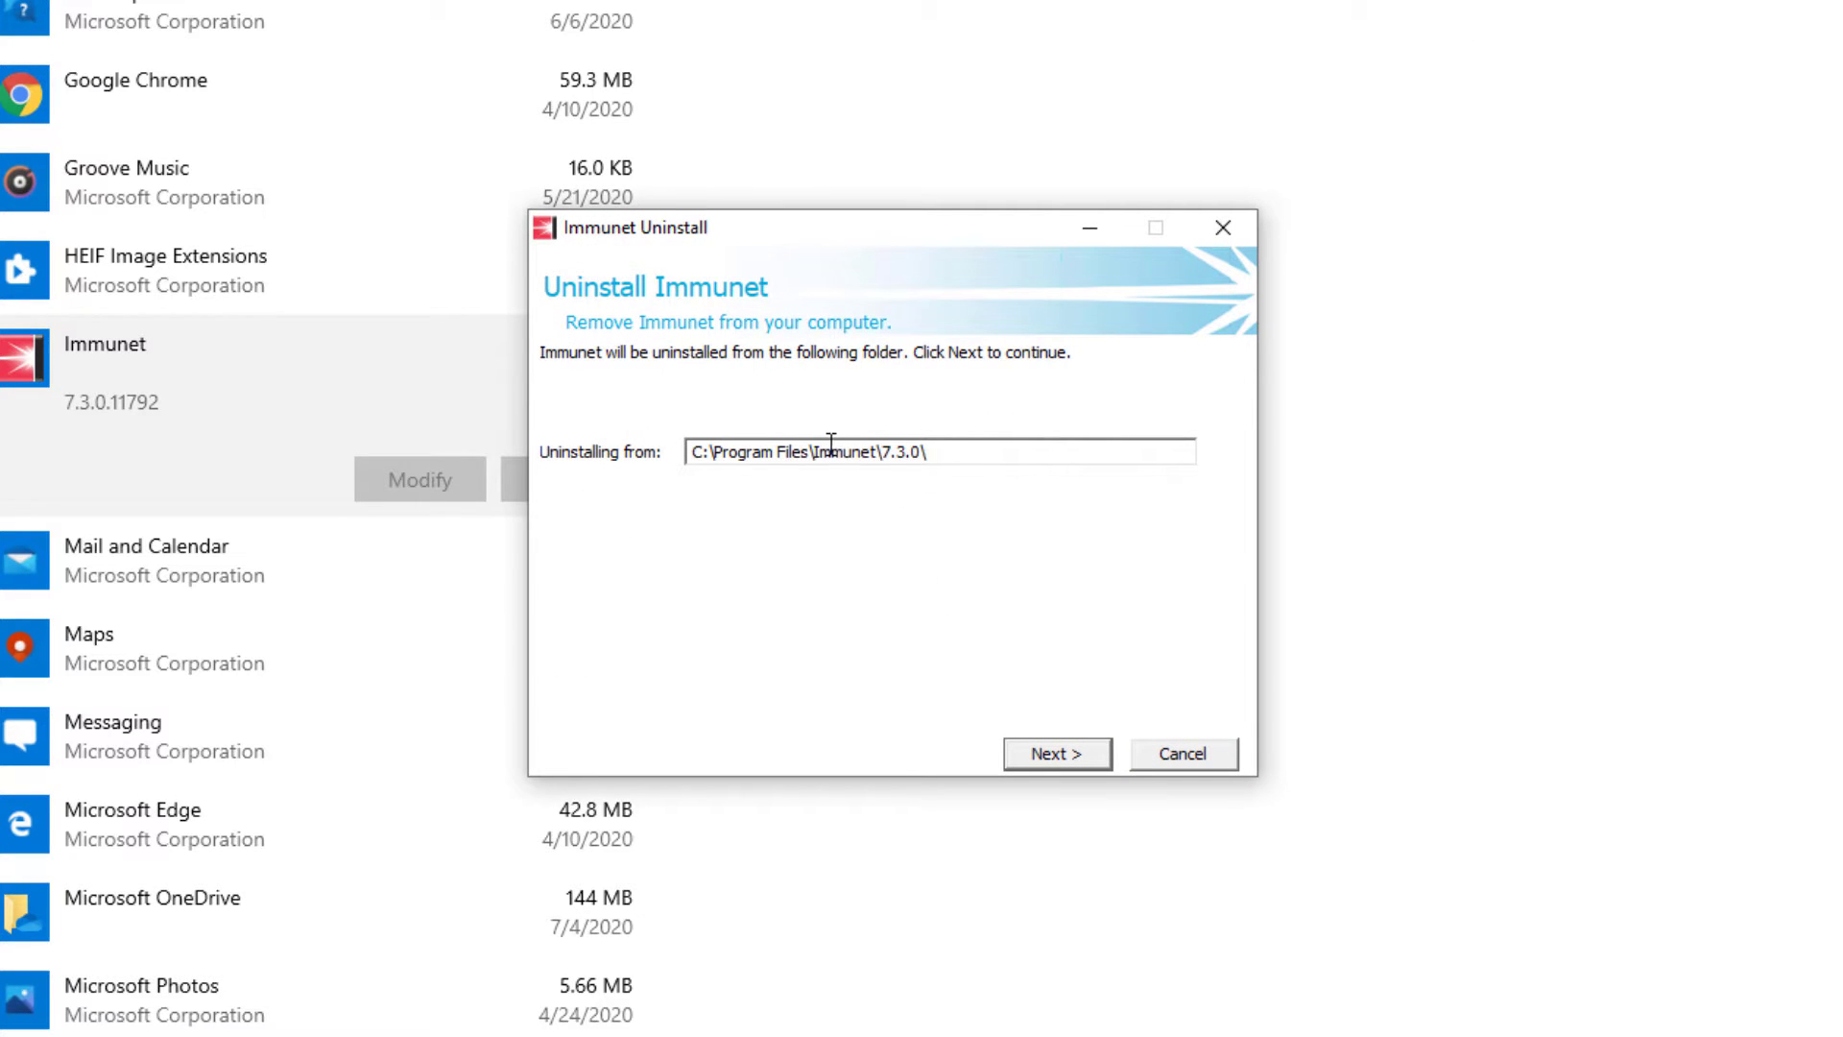
left_click(1338, 513)
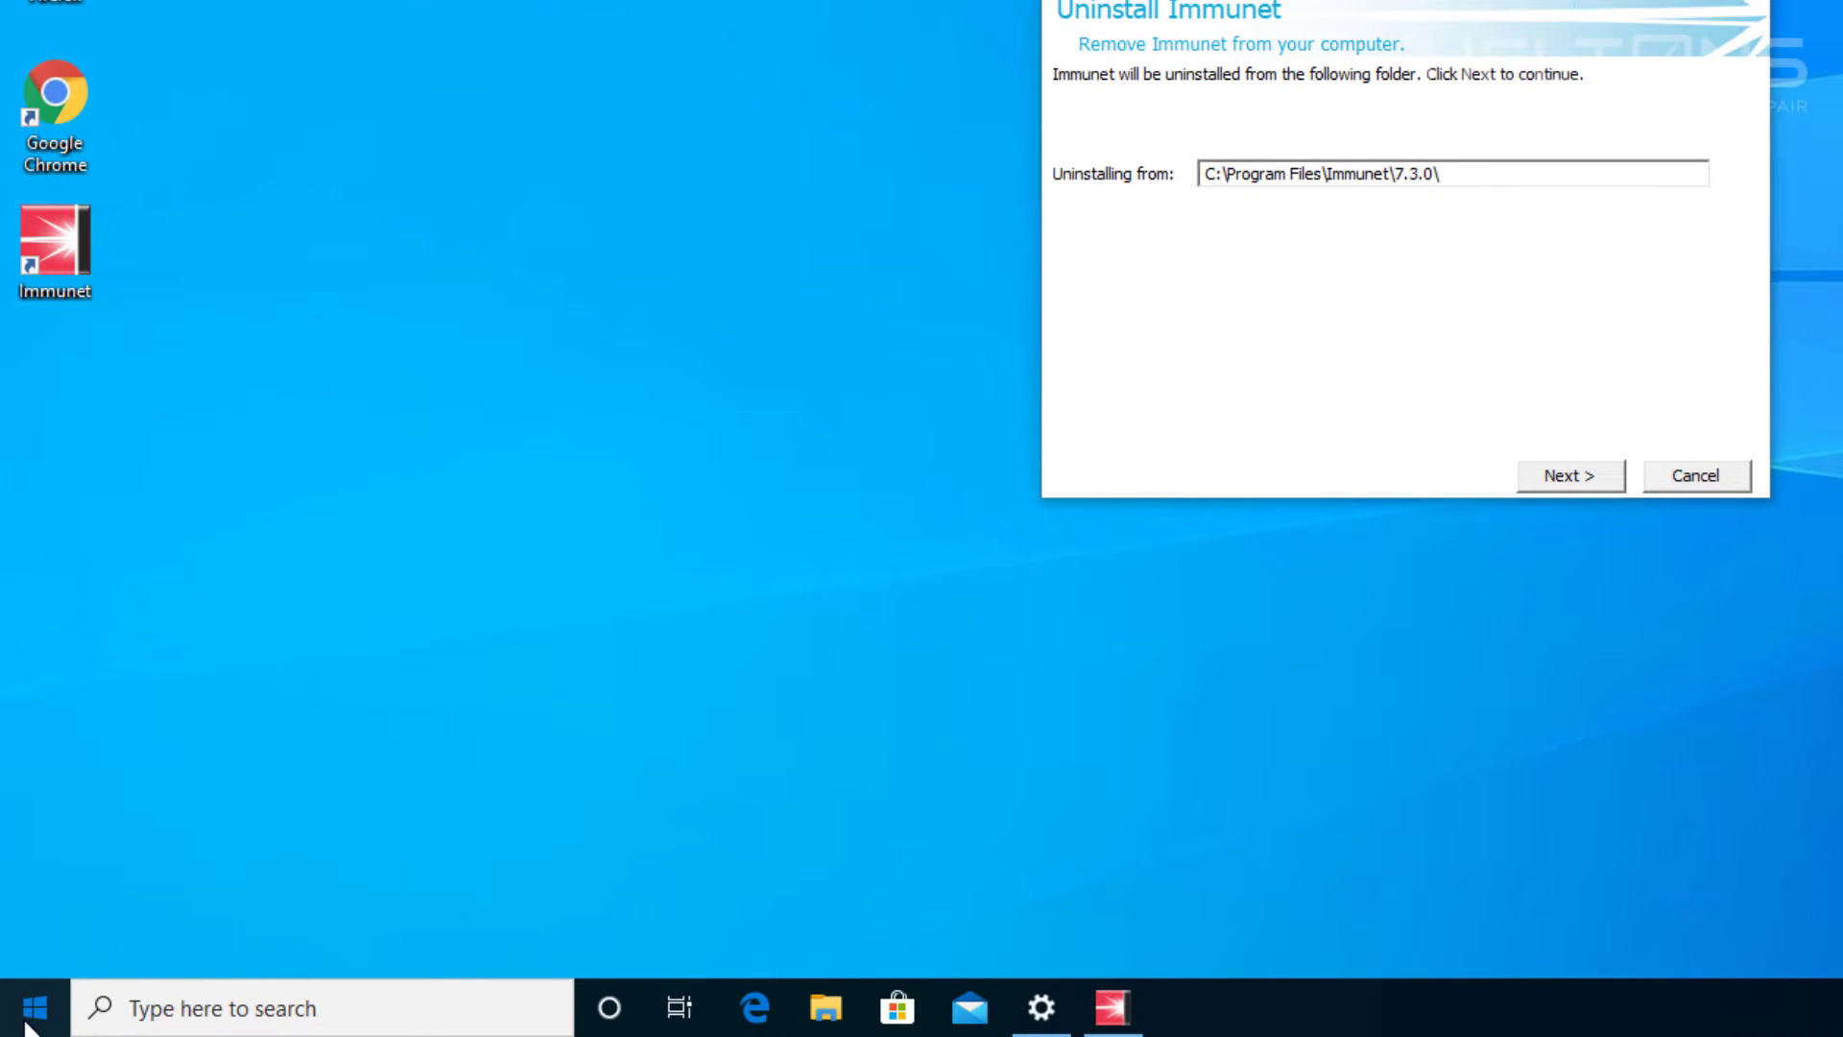
Choose Uninstall for Immunet from its expanded Start menu folder.
left_click(36, 1008)
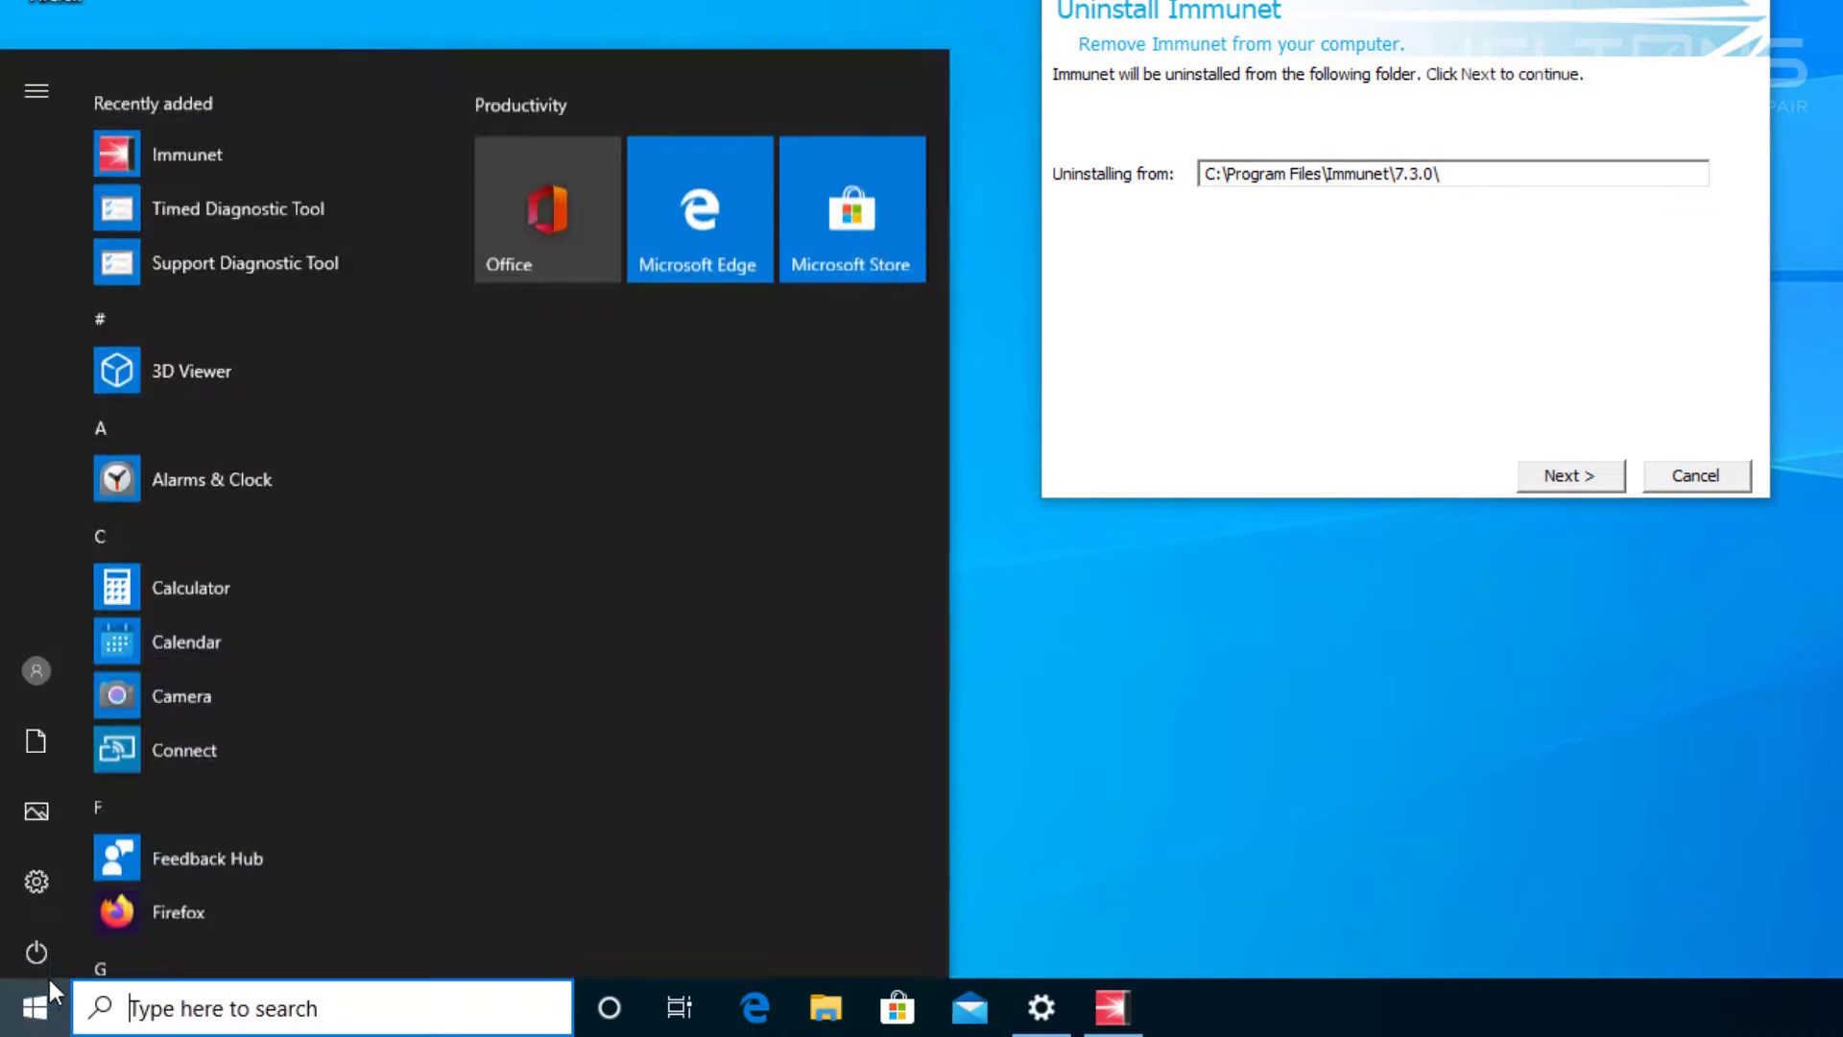
scroll(161, 820, "down", 5)
scroll(173, 803, "down", 3)
scroll(173, 790, "up", 3)
scroll(224, 674, "up", 3)
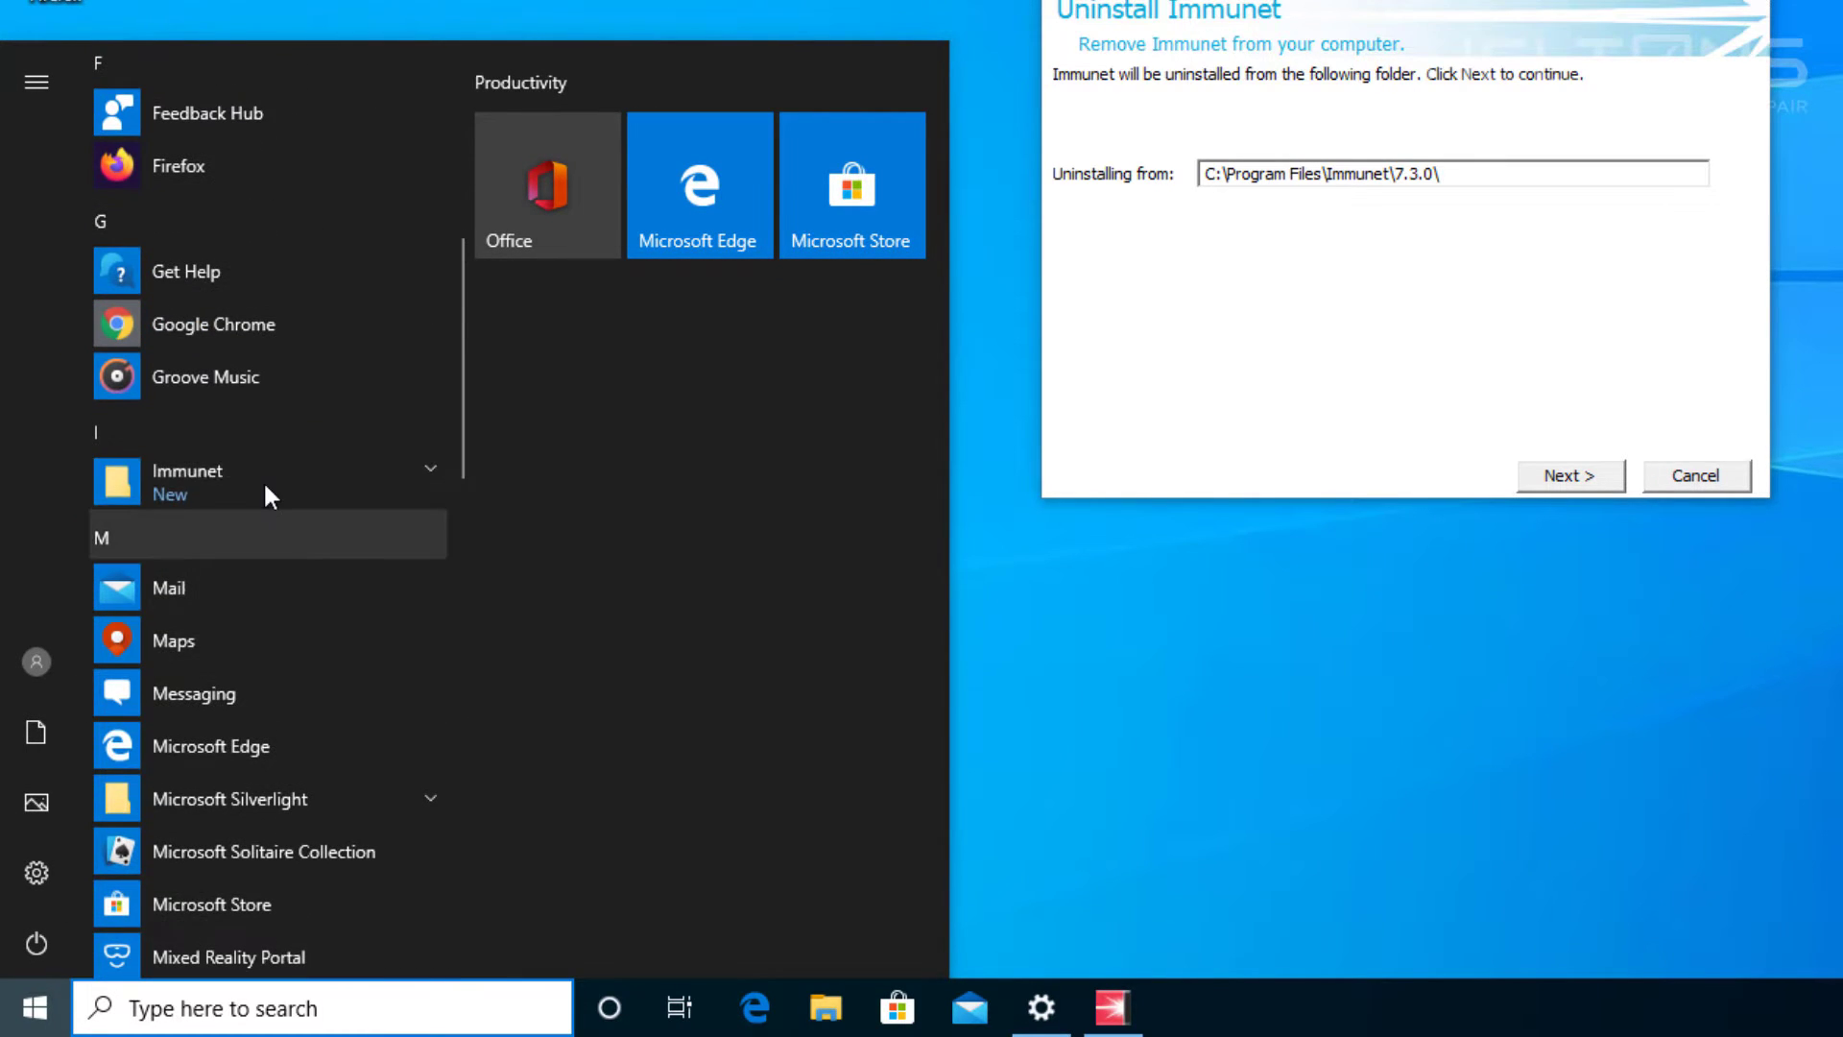
left_click(266, 482)
right_click(265, 533)
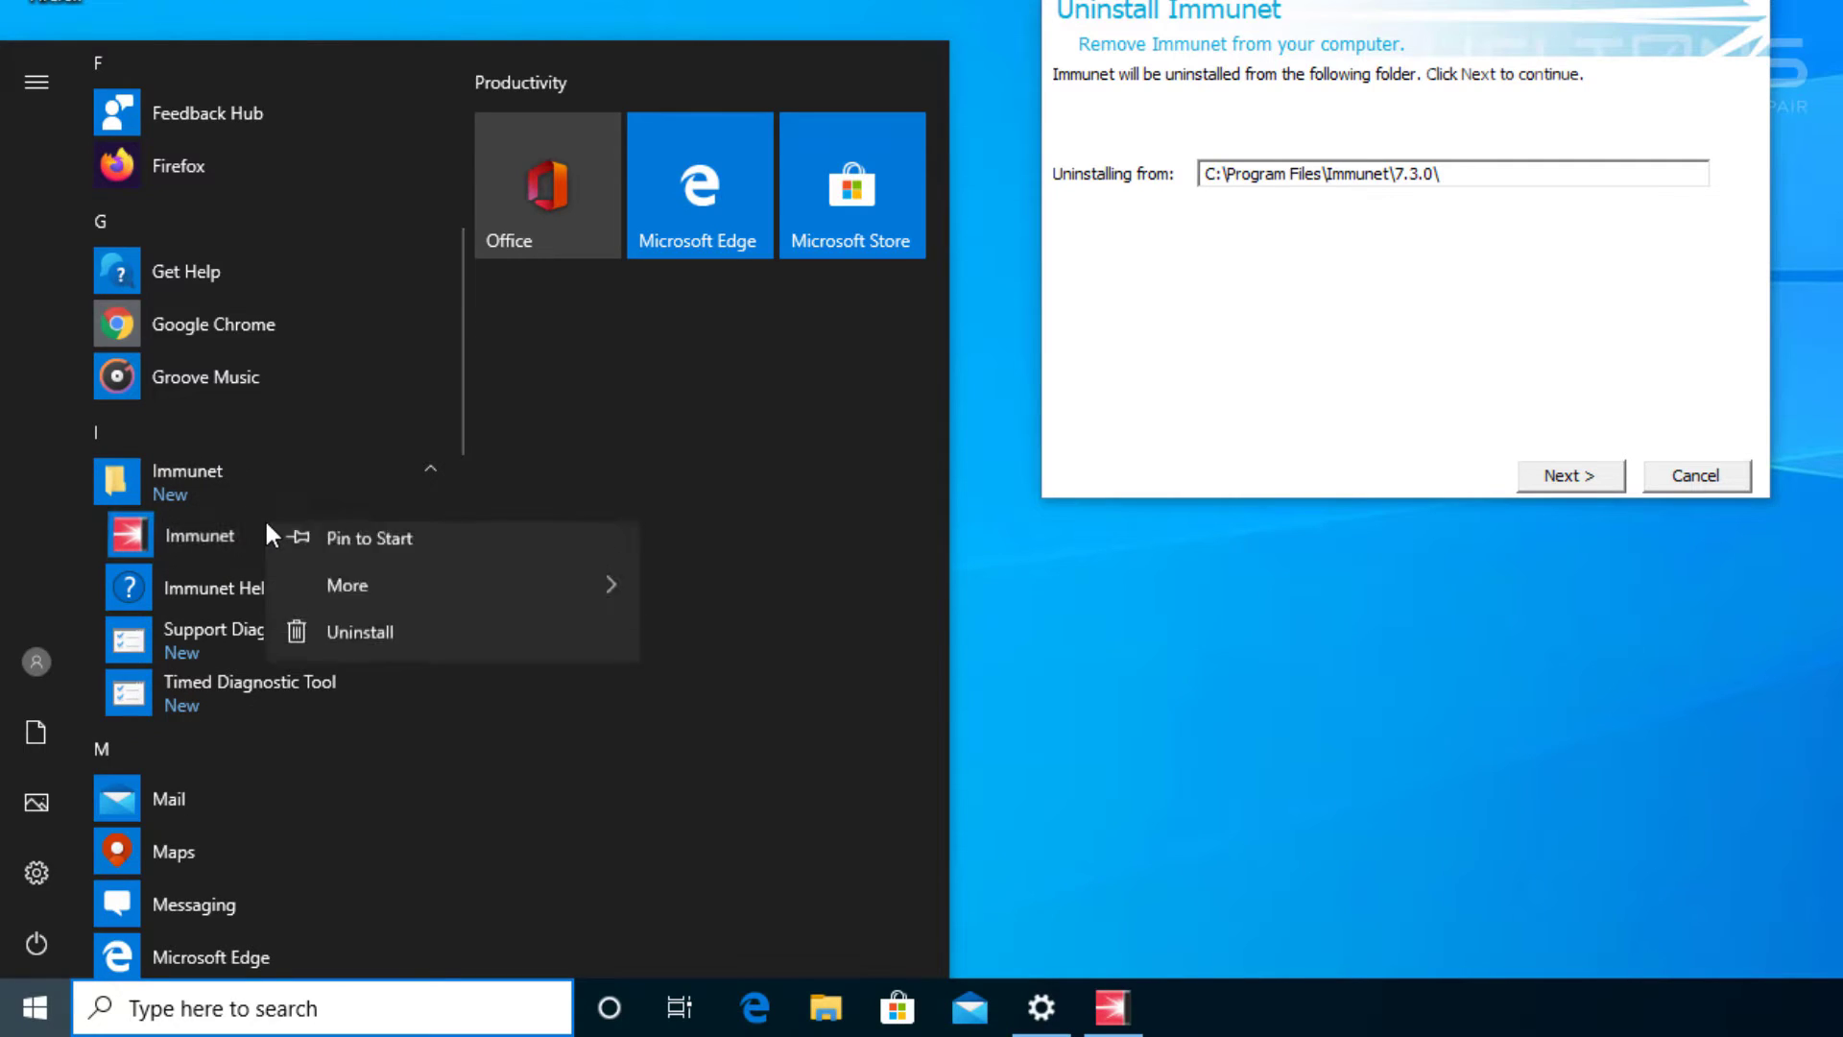
left_click(381, 657)
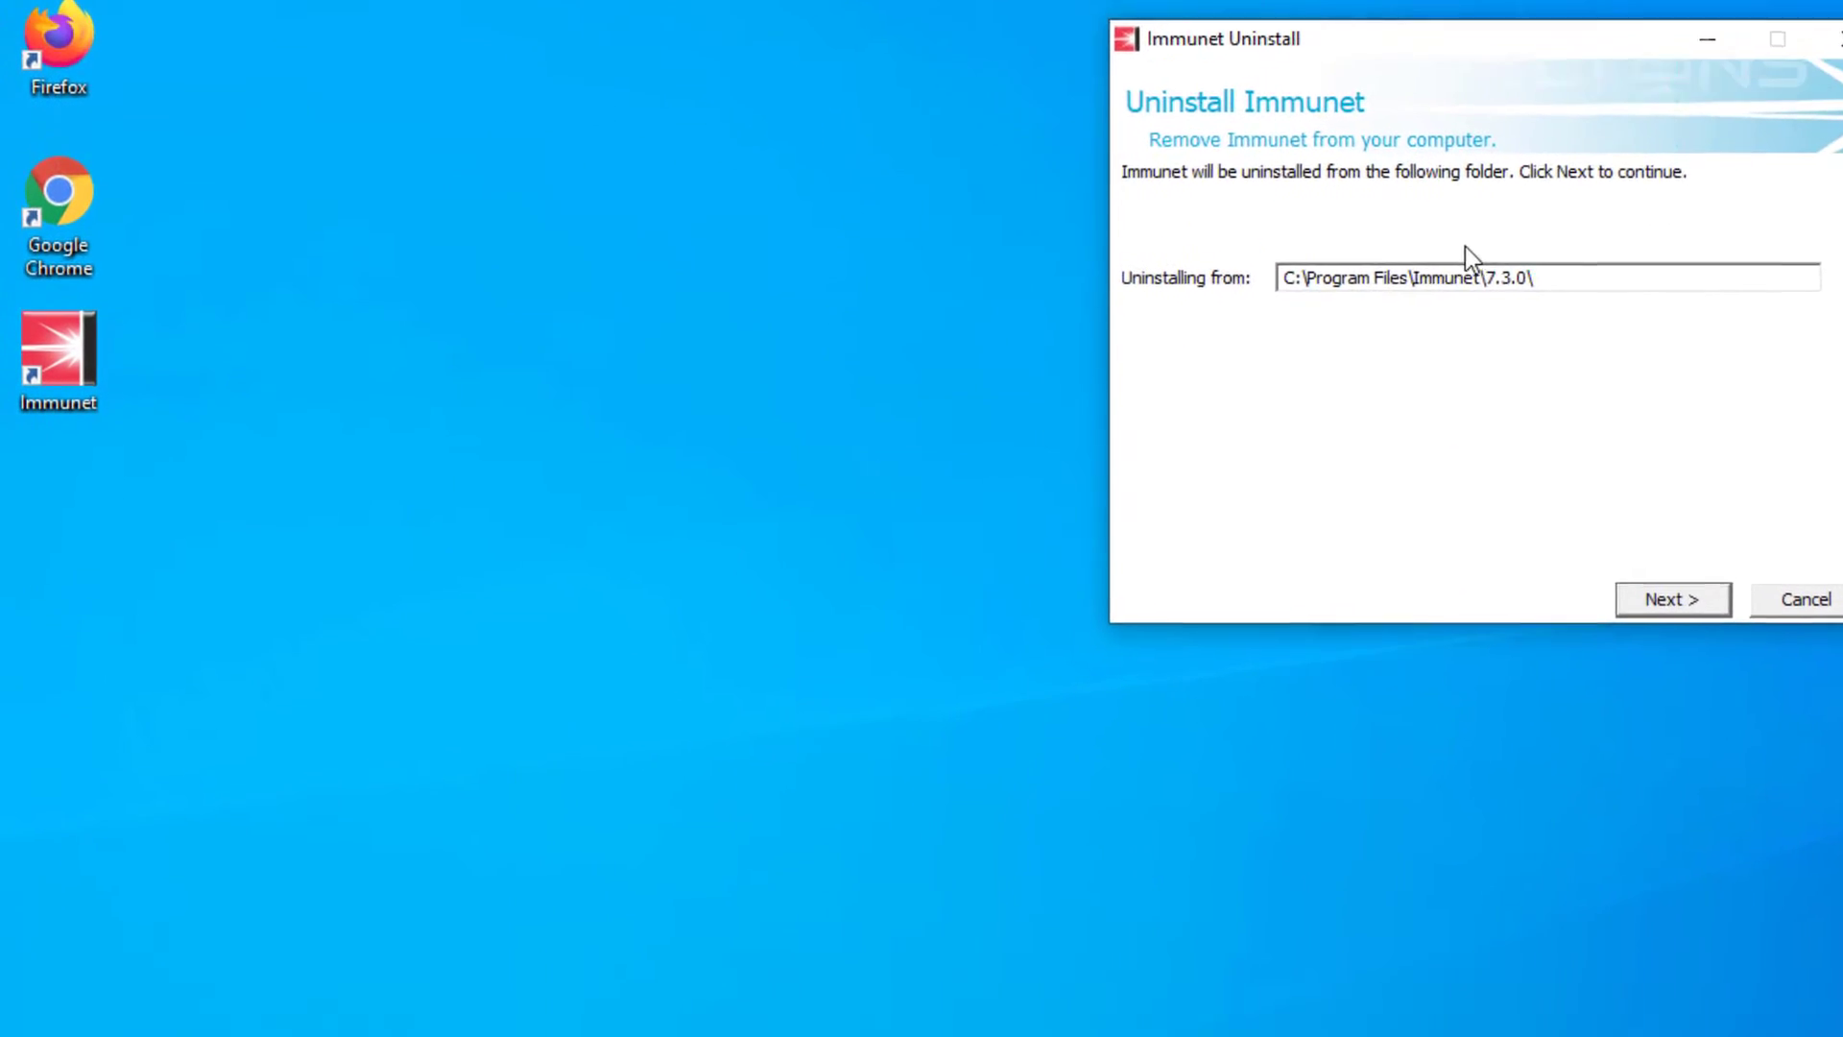
Select Immunet in Control Panel's Programs and Features for uninstalling.
key("super")
type("c")
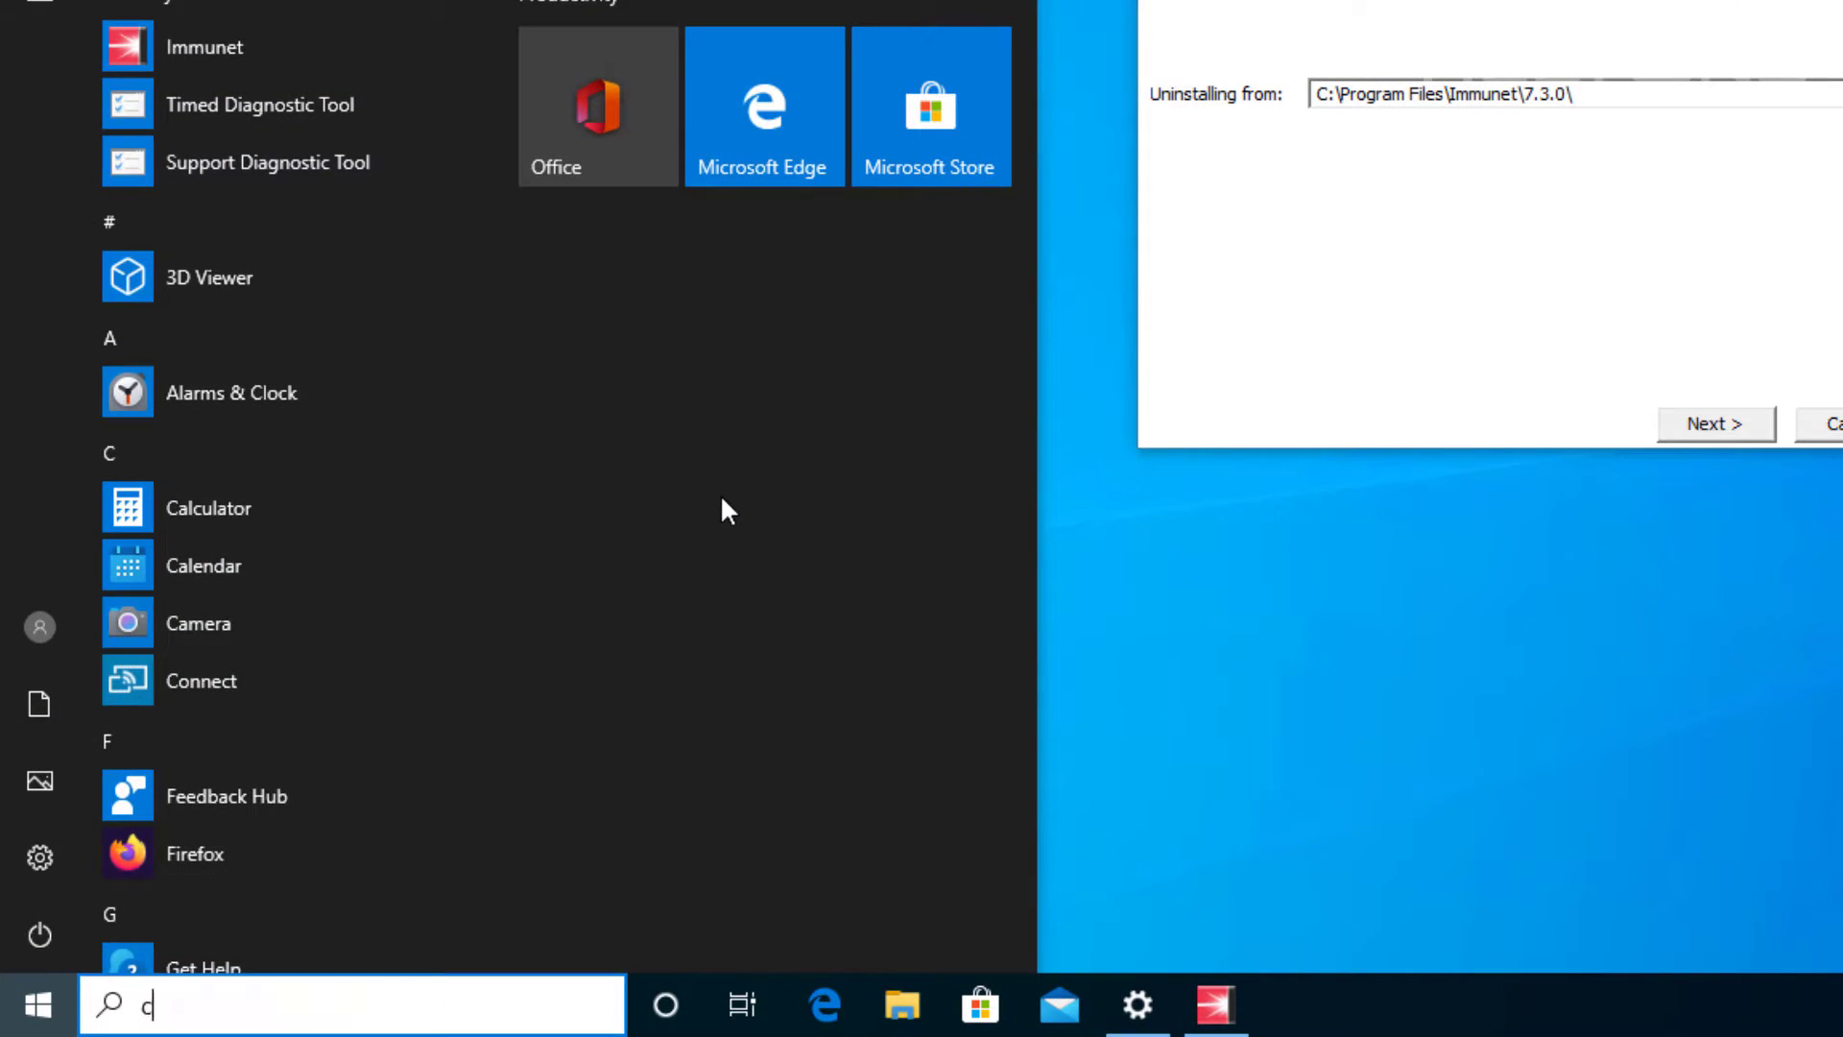
type("ontrol")
key("Return")
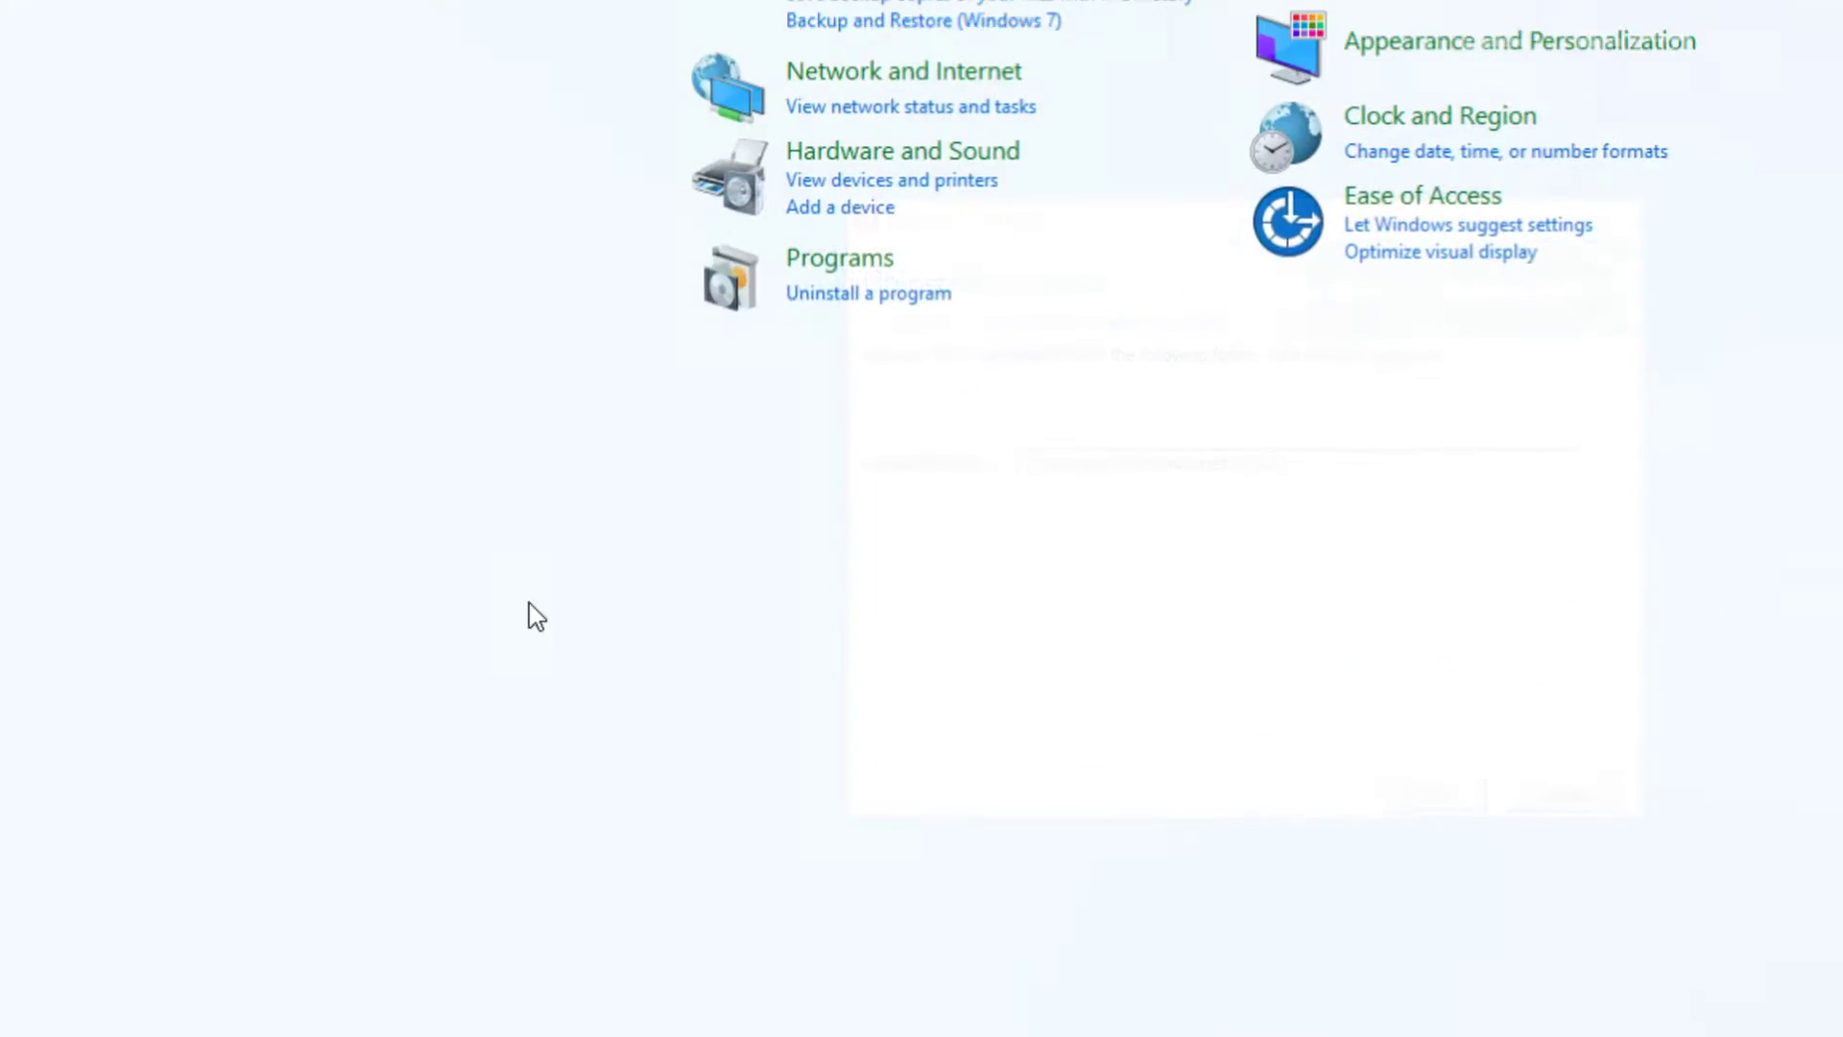
left_click(732, 531)
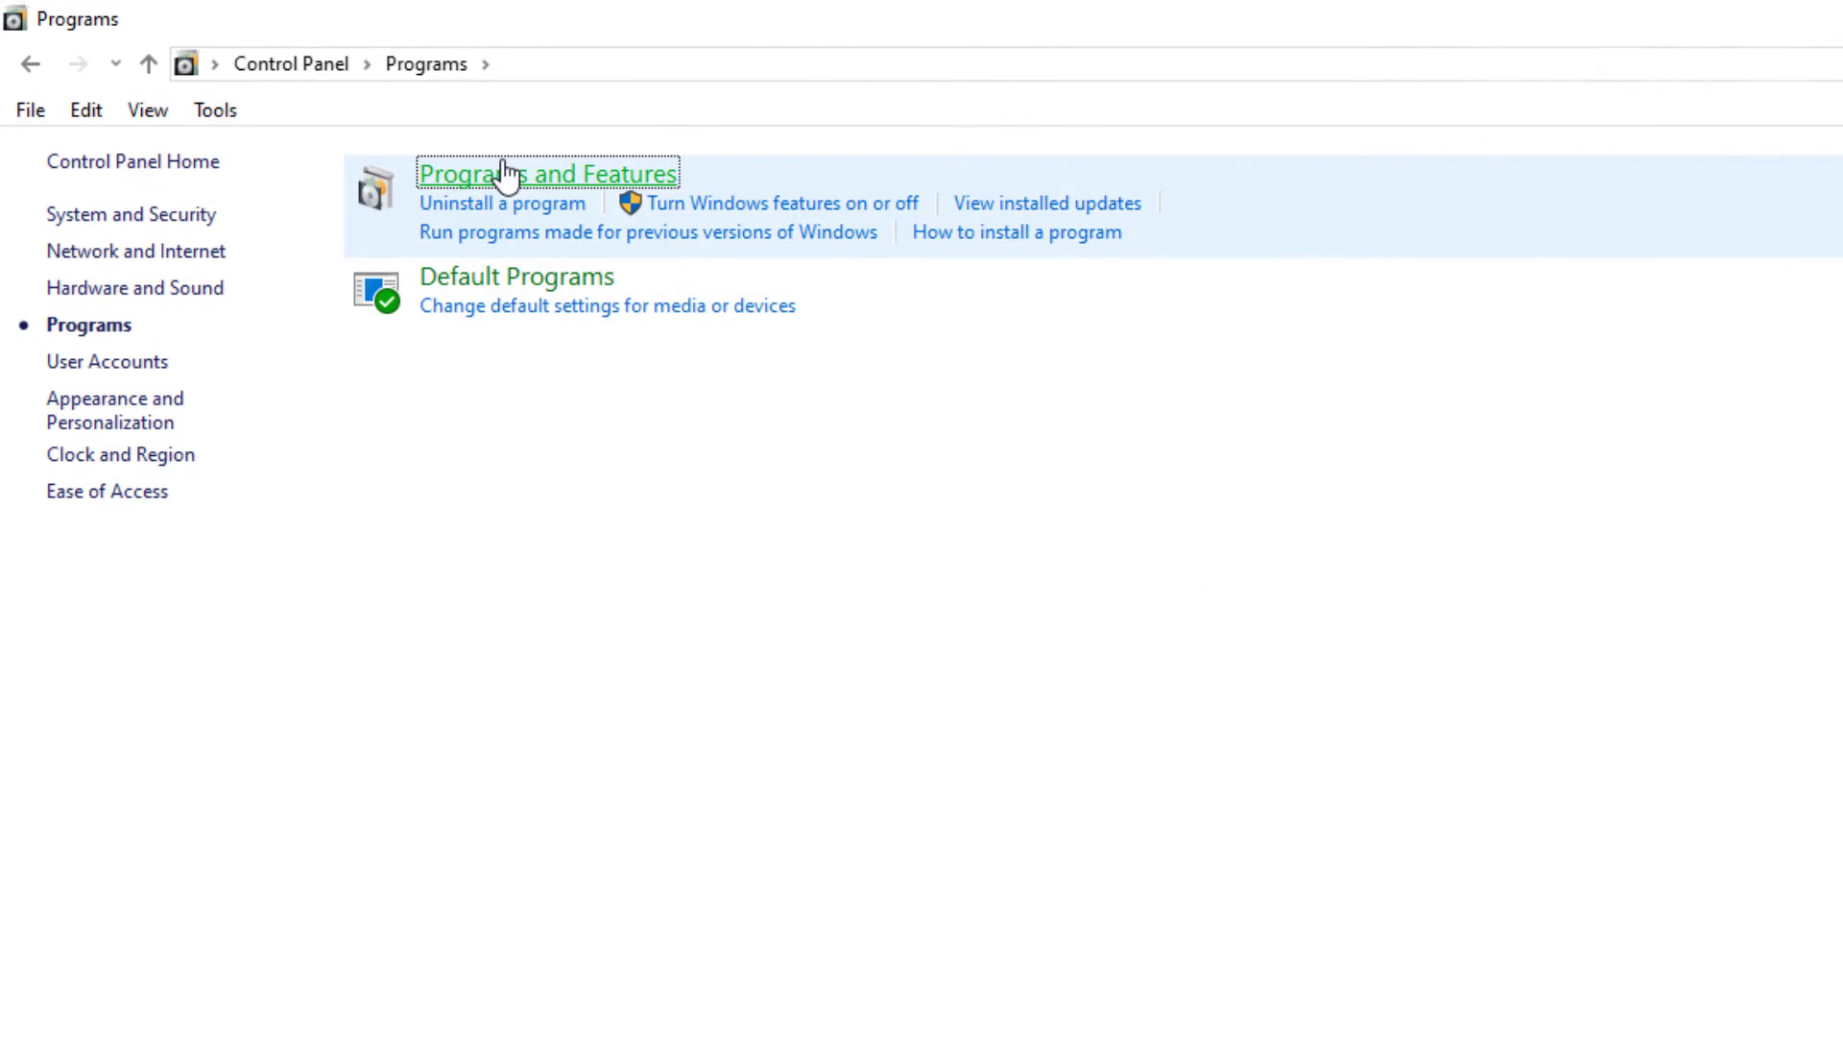
left_click(508, 172)
left_click(469, 436)
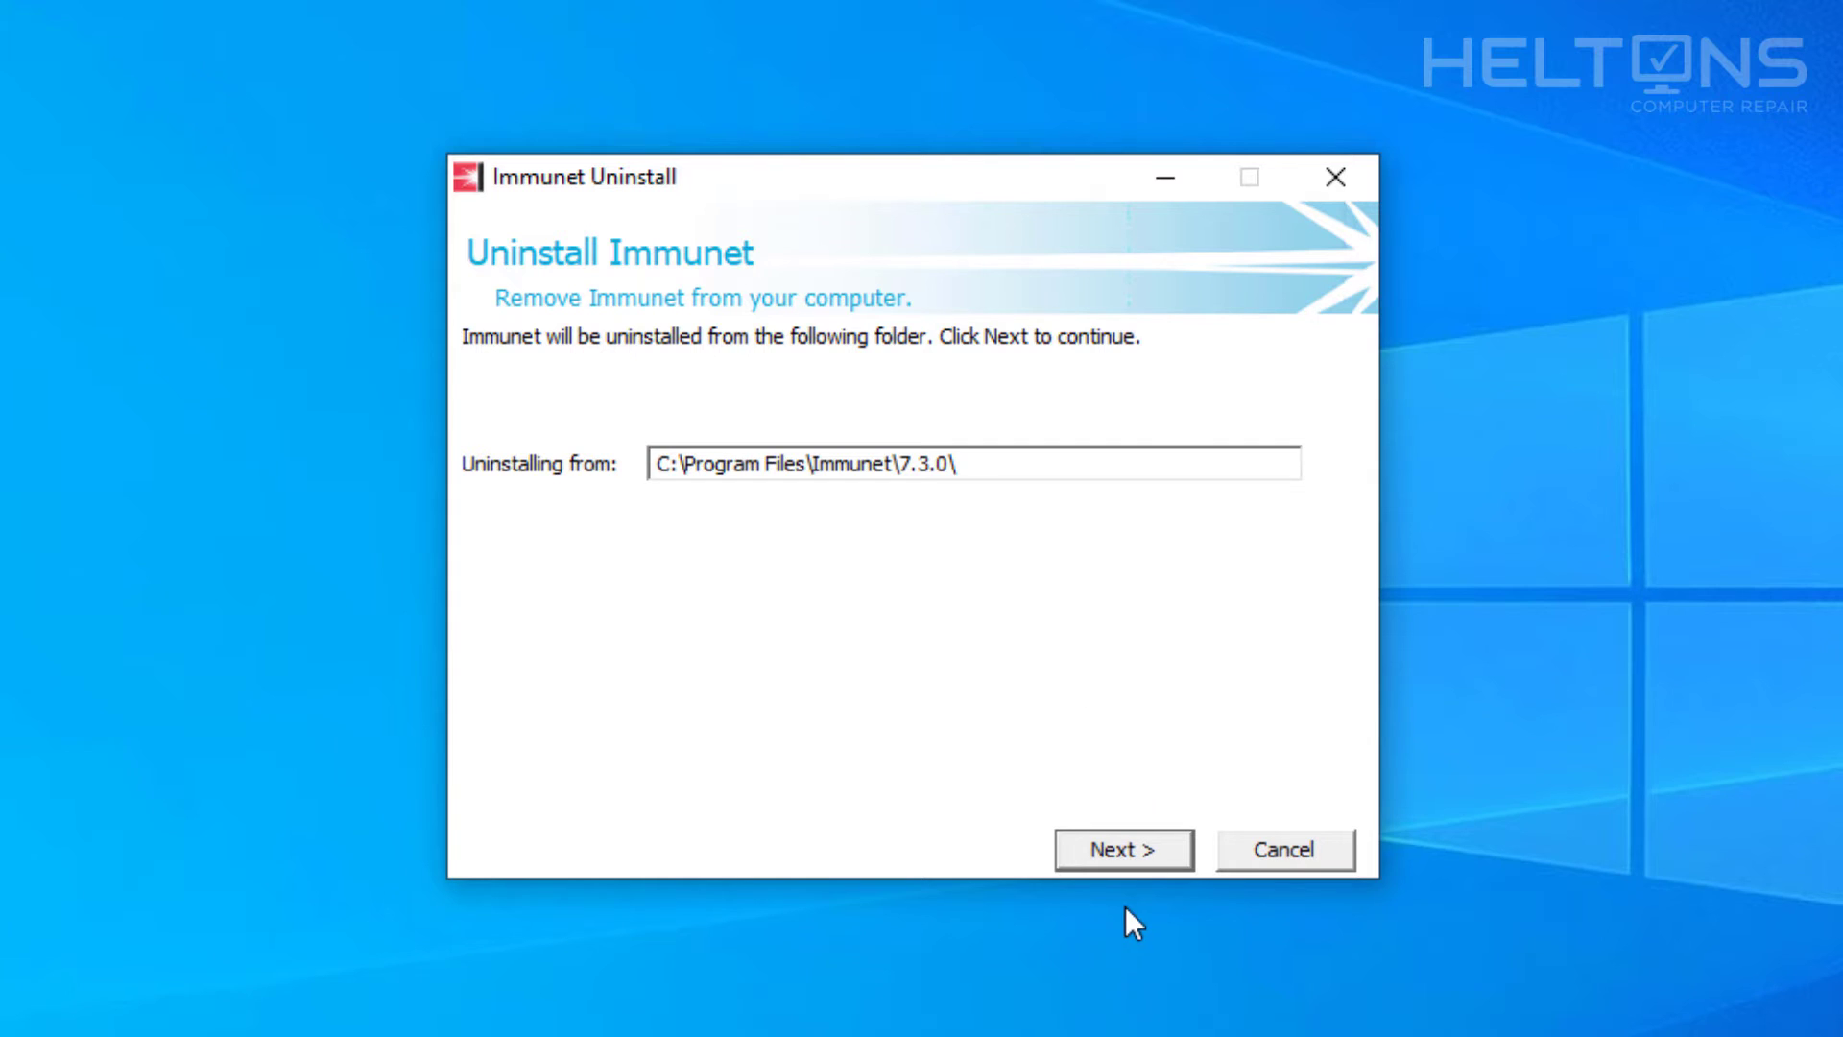
Start Immunet's removal with Next and dismiss the virus protection notification.
left_click(1129, 852)
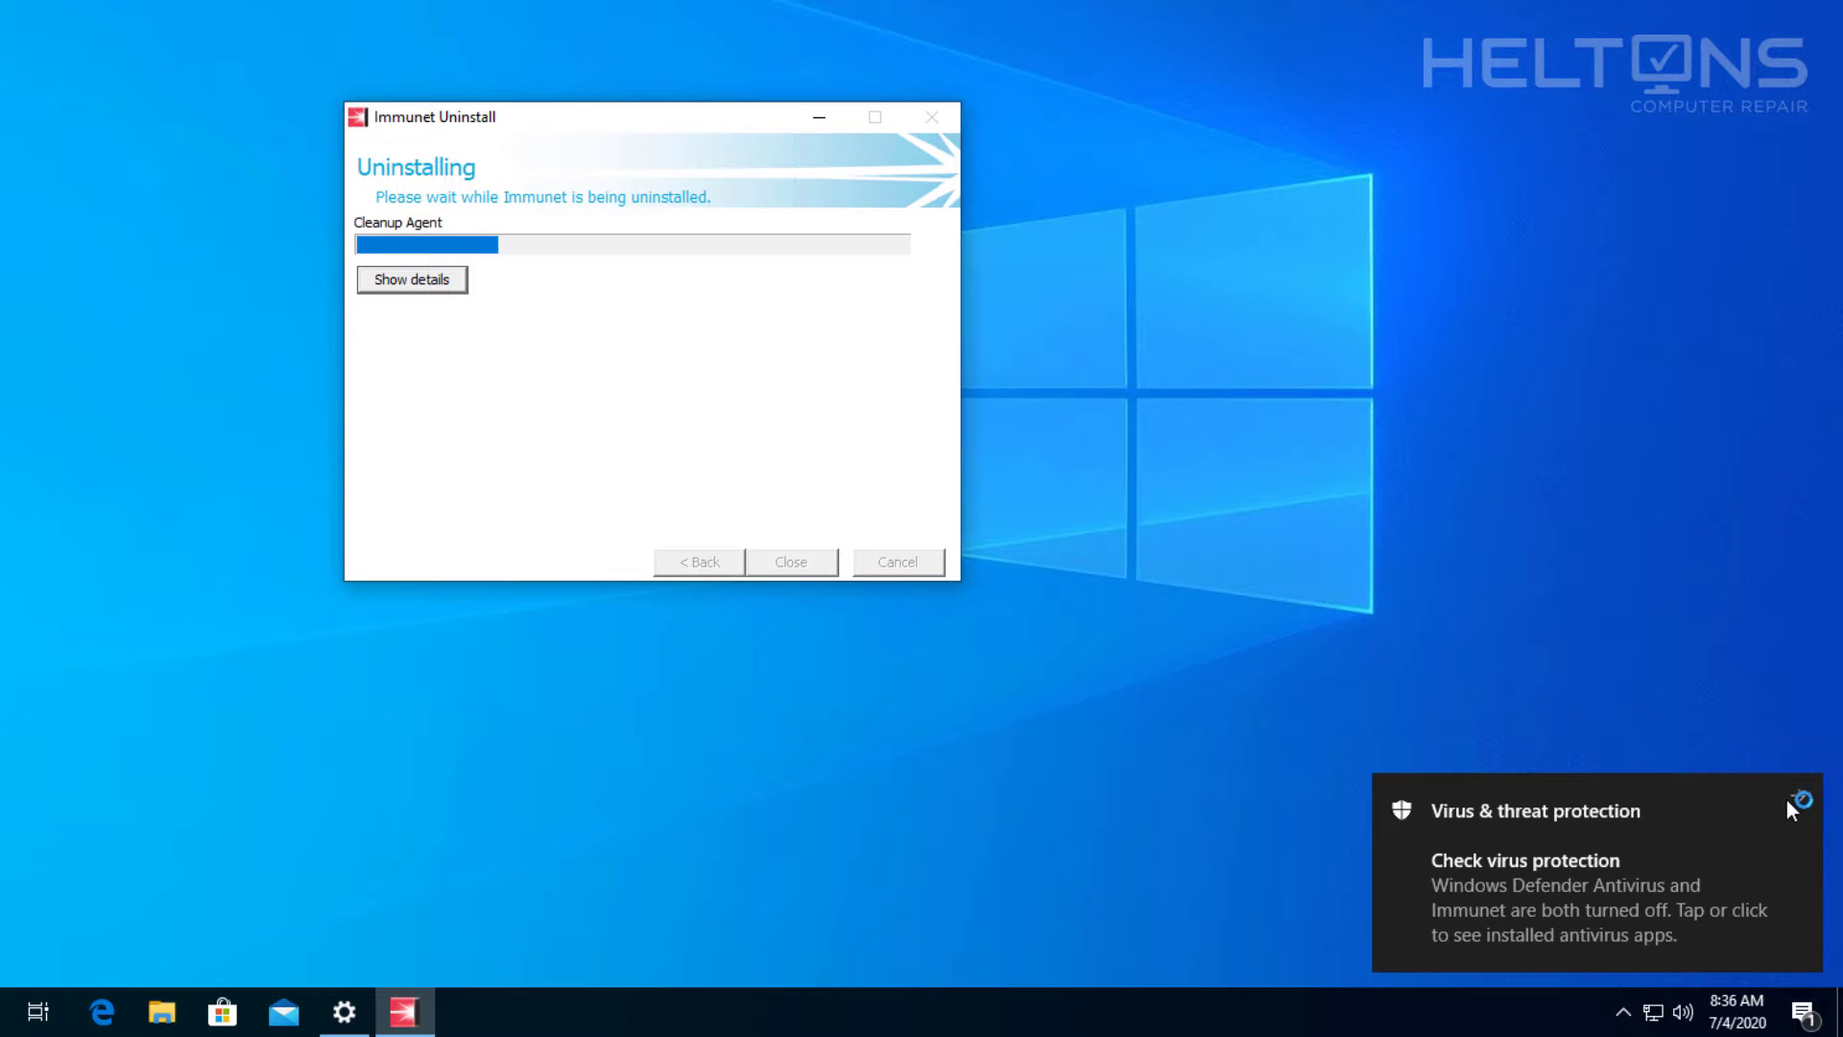
left_click(1801, 796)
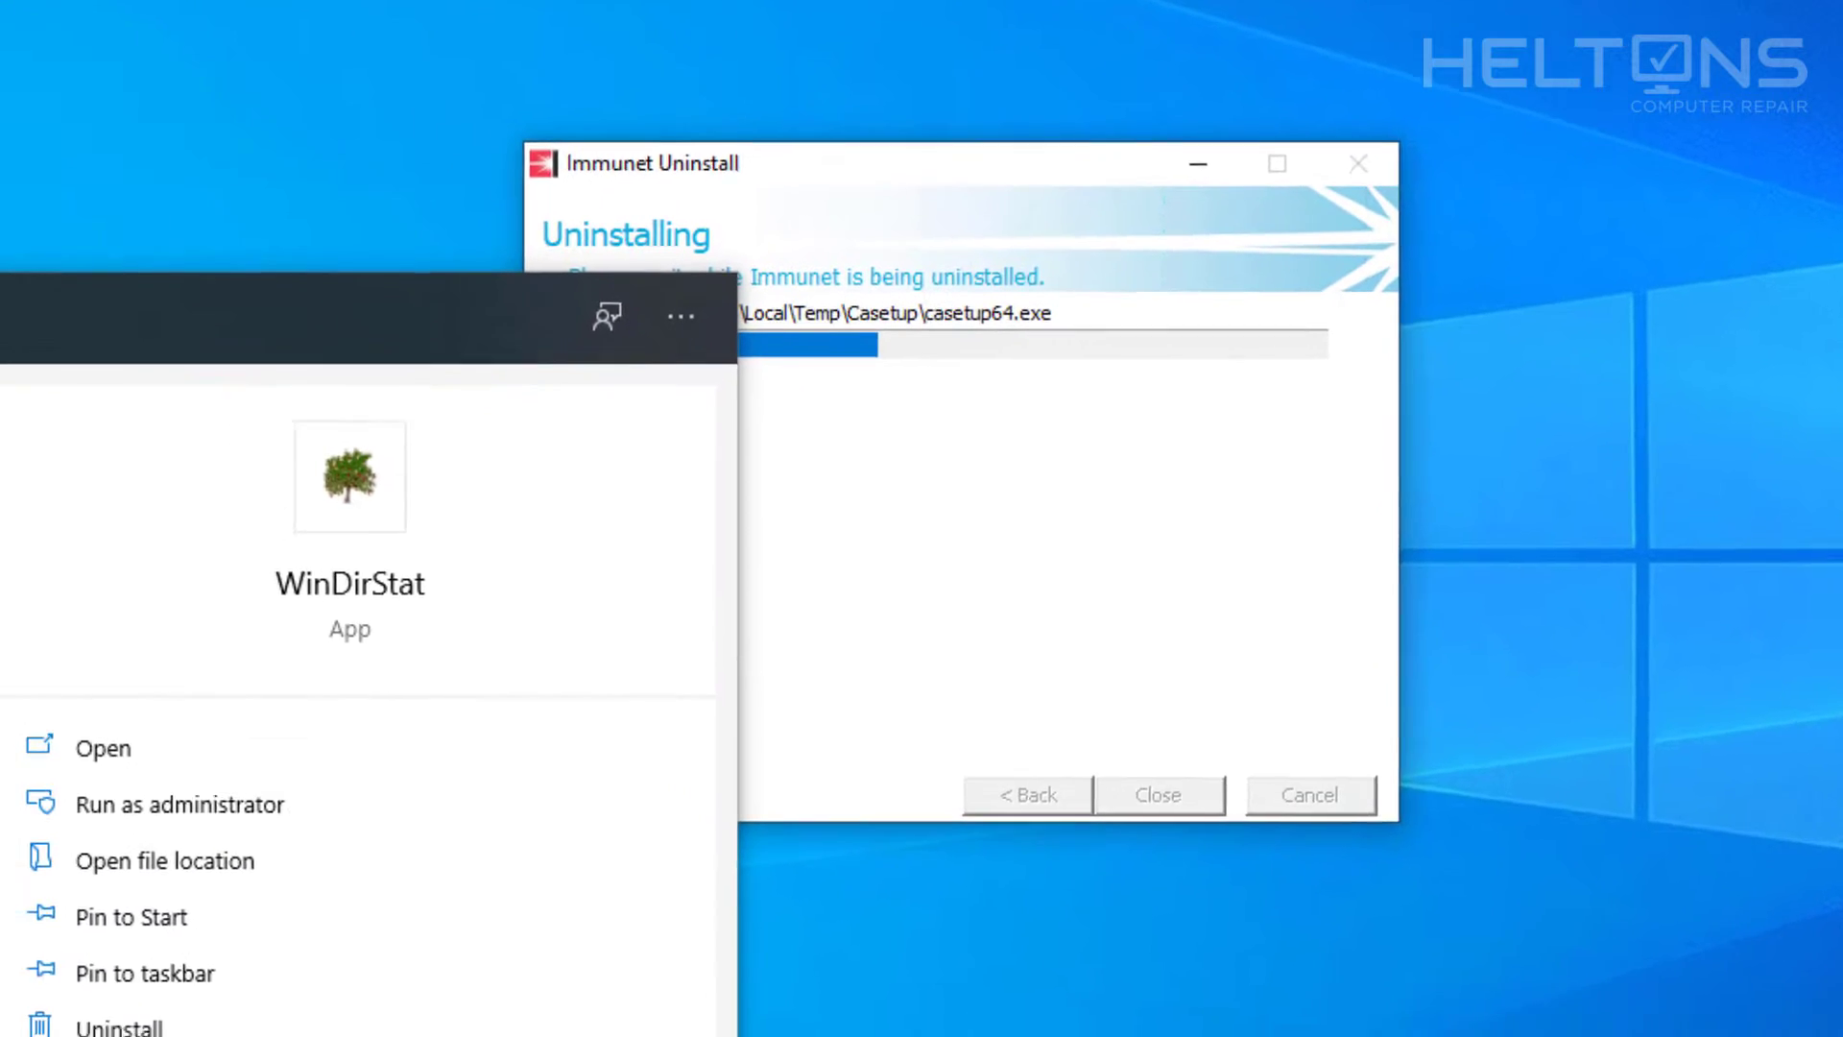
type("ows")
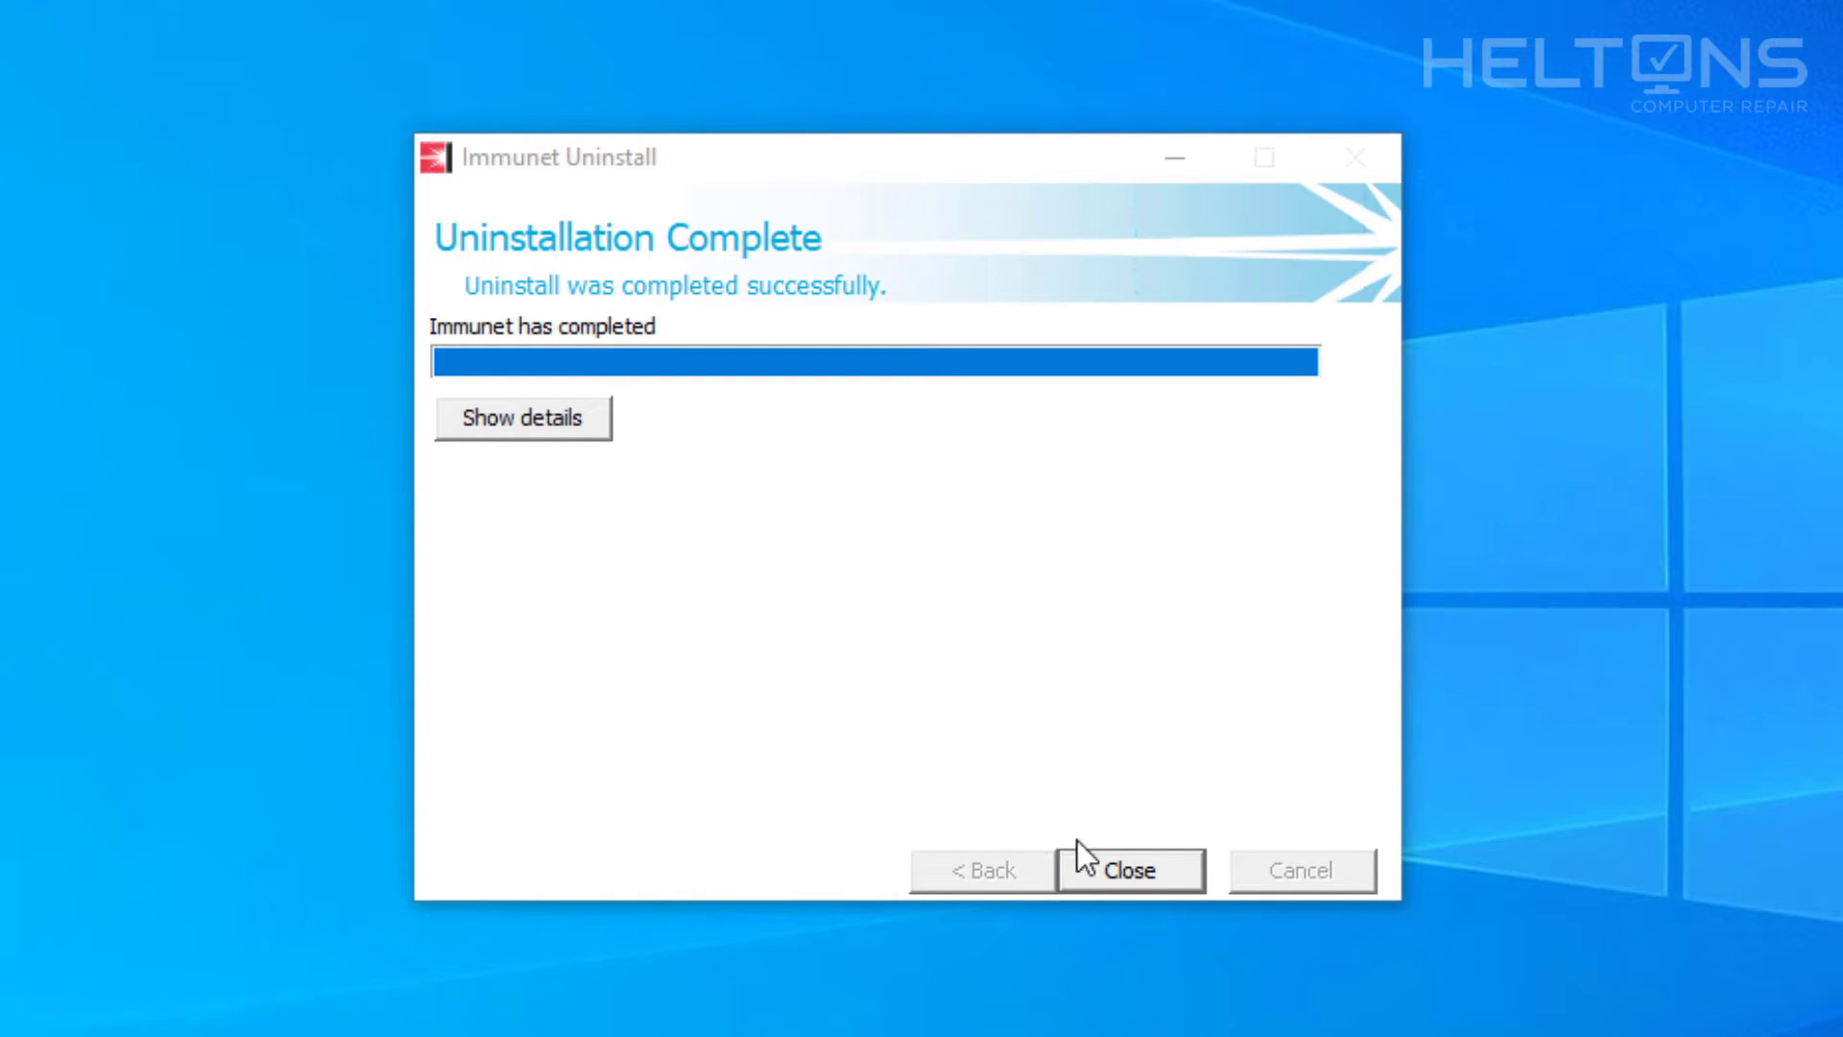
Close the wizard, delete Immunet's local and quarantine data, and confirm Immunet is gone from Apps.
left_click(1120, 874)
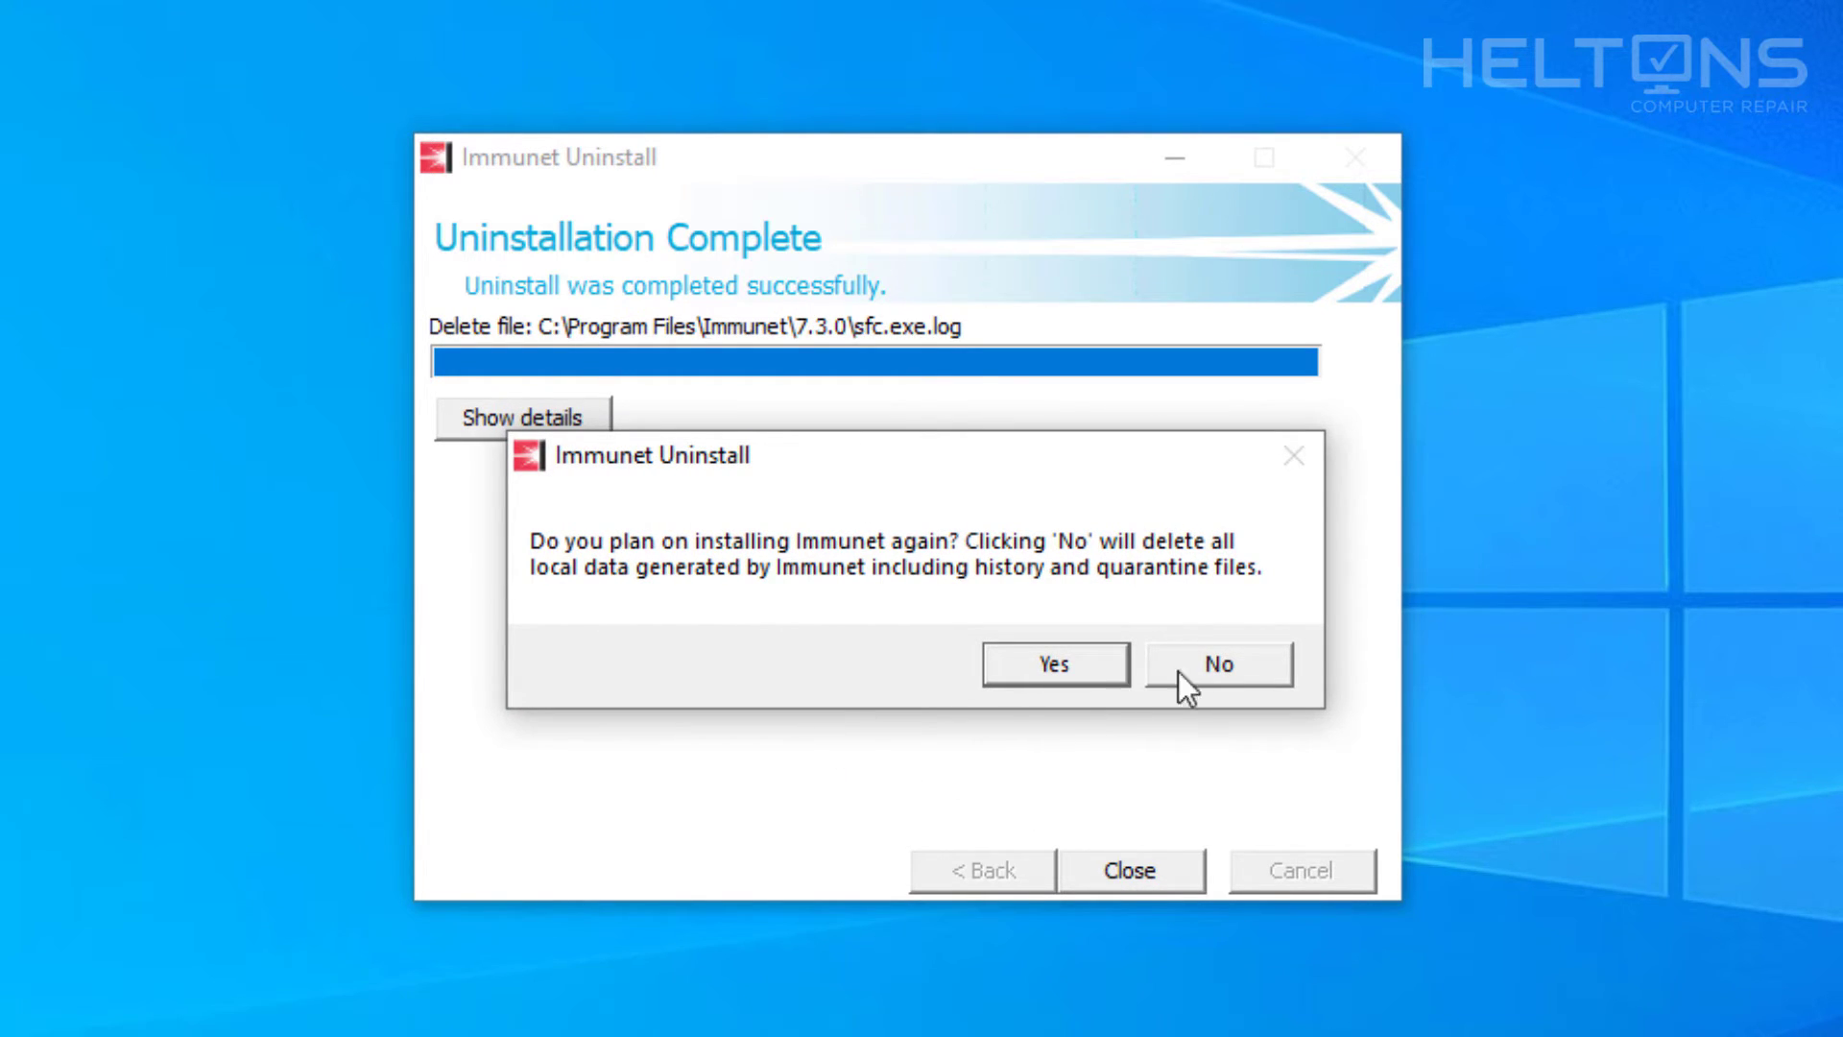
left_click(1224, 665)
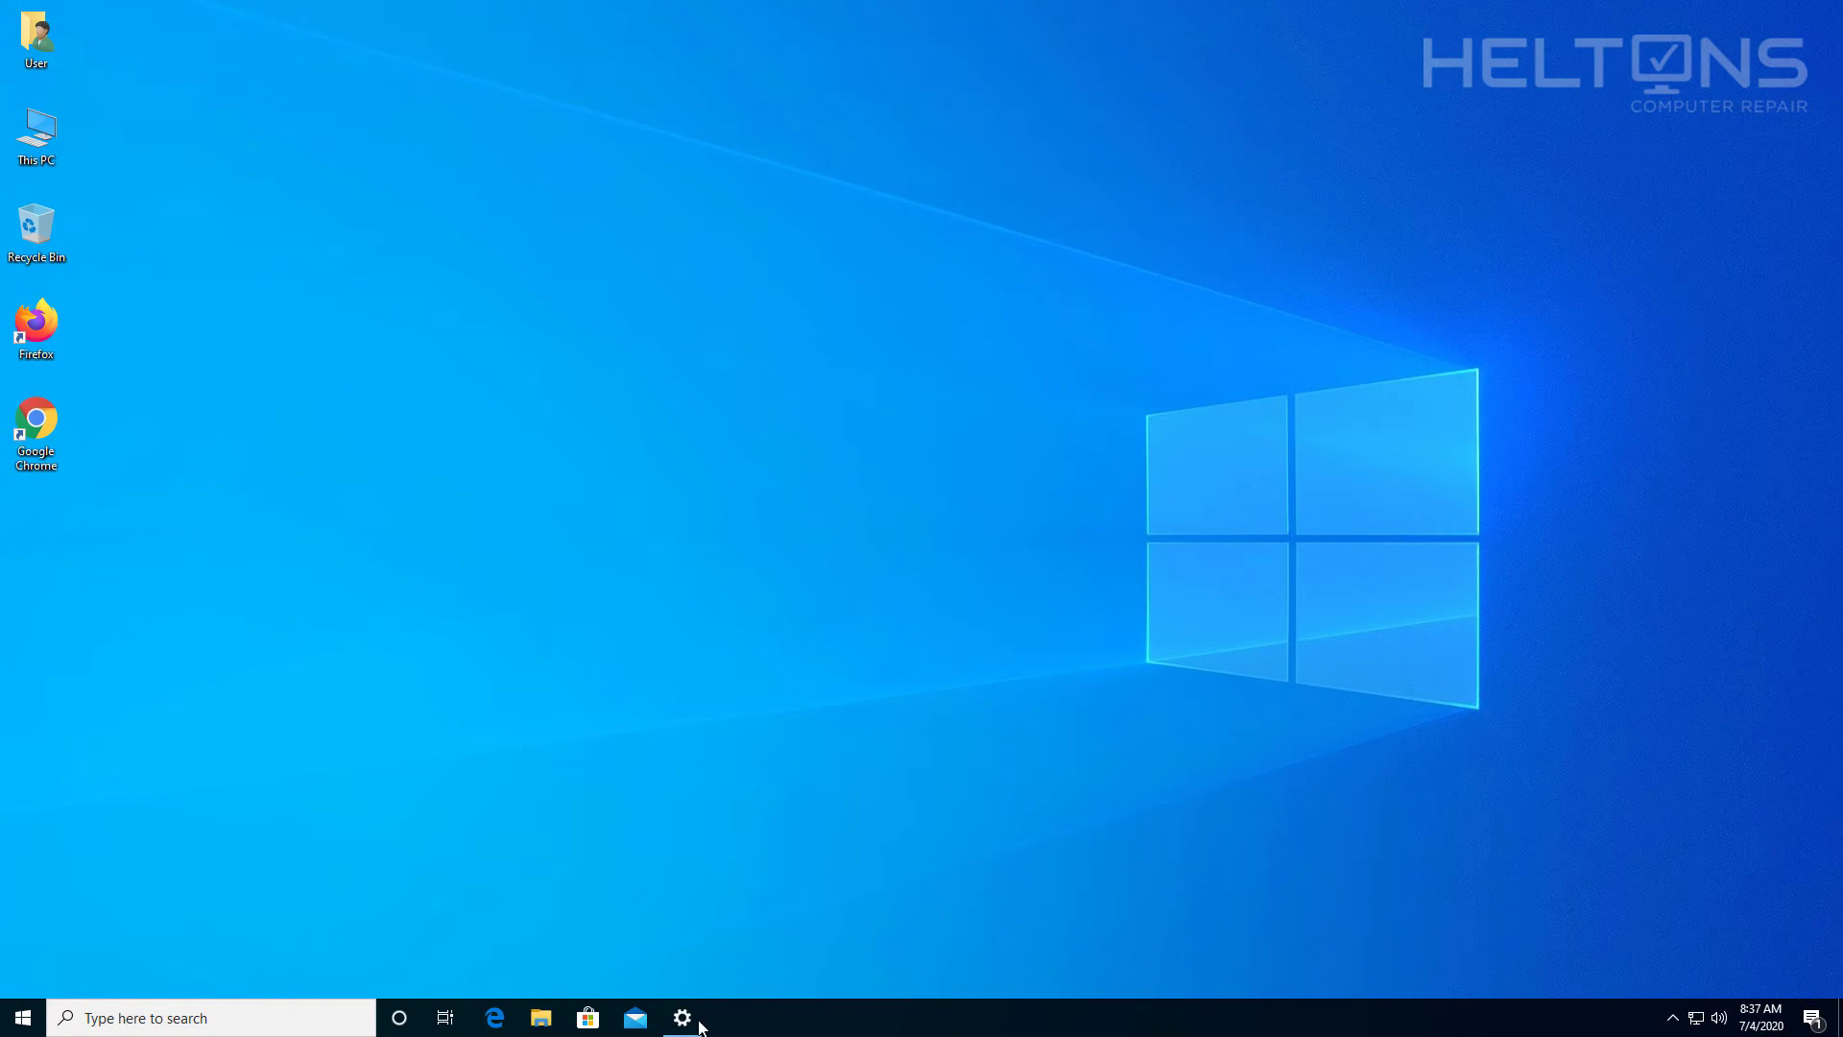
left_click(683, 1019)
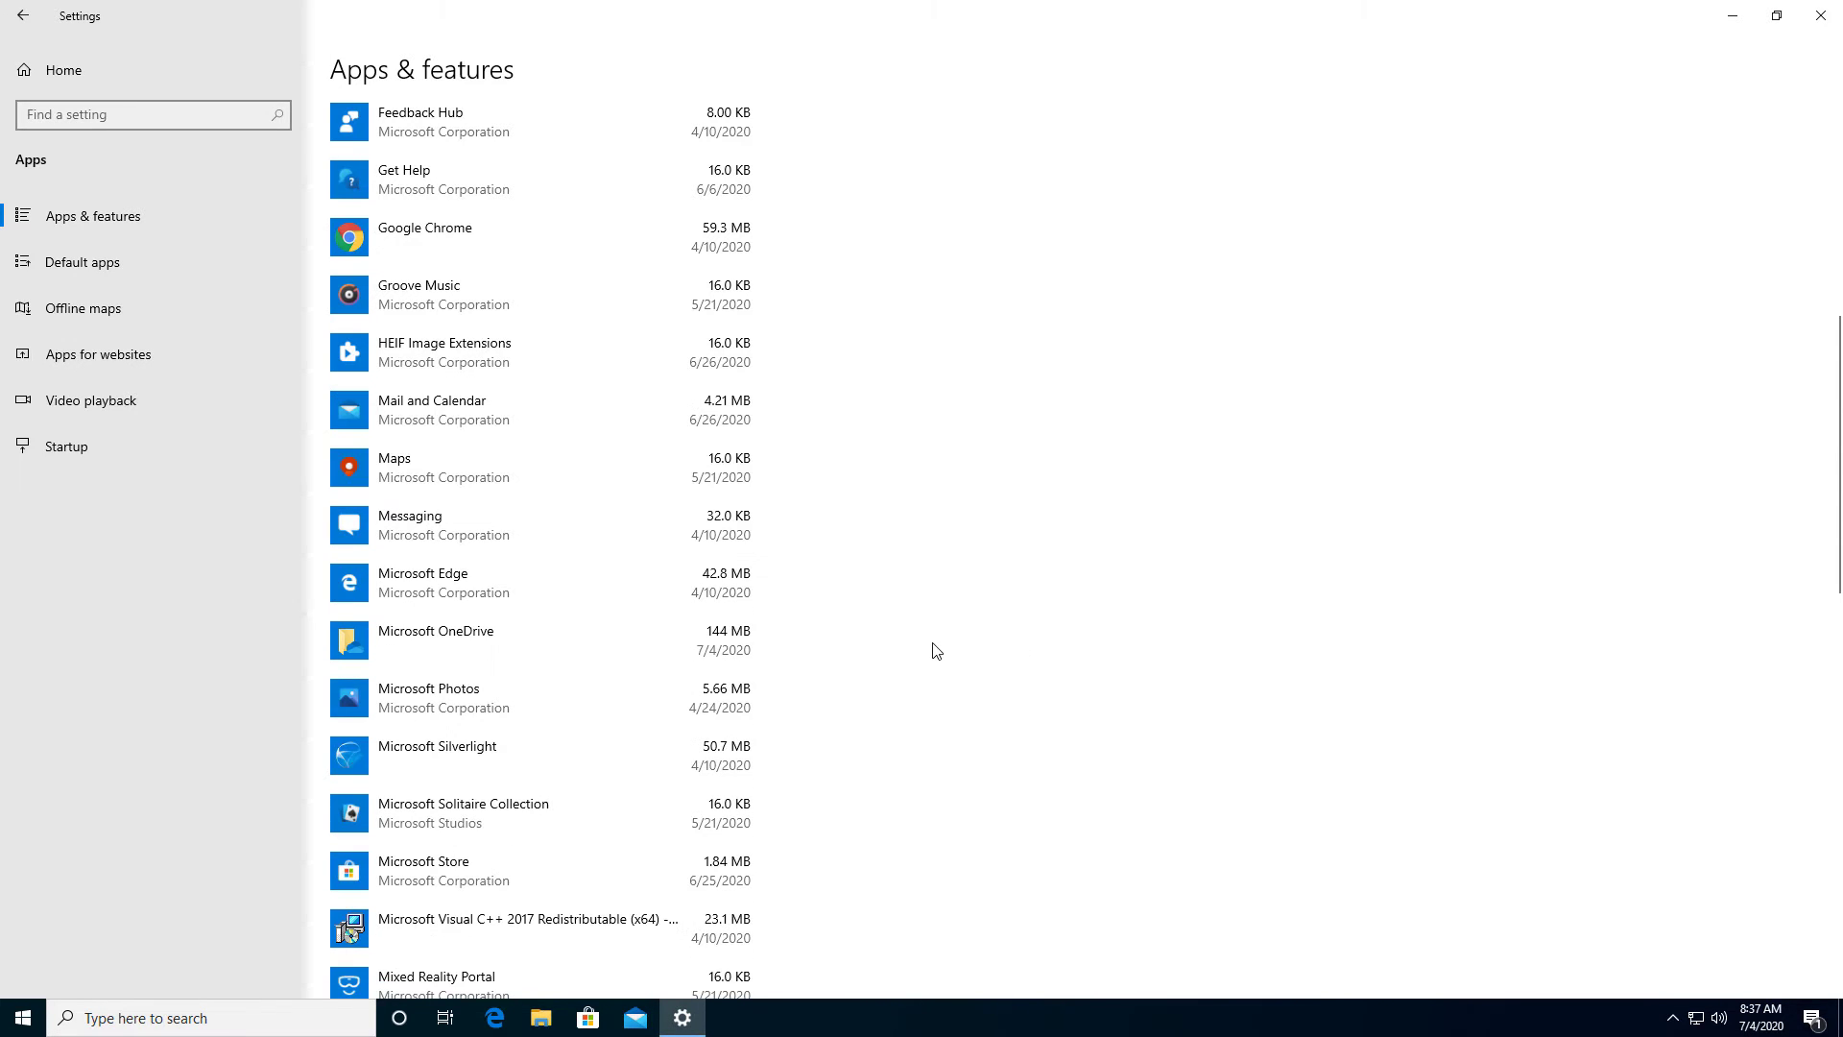
left_click(1820, 15)
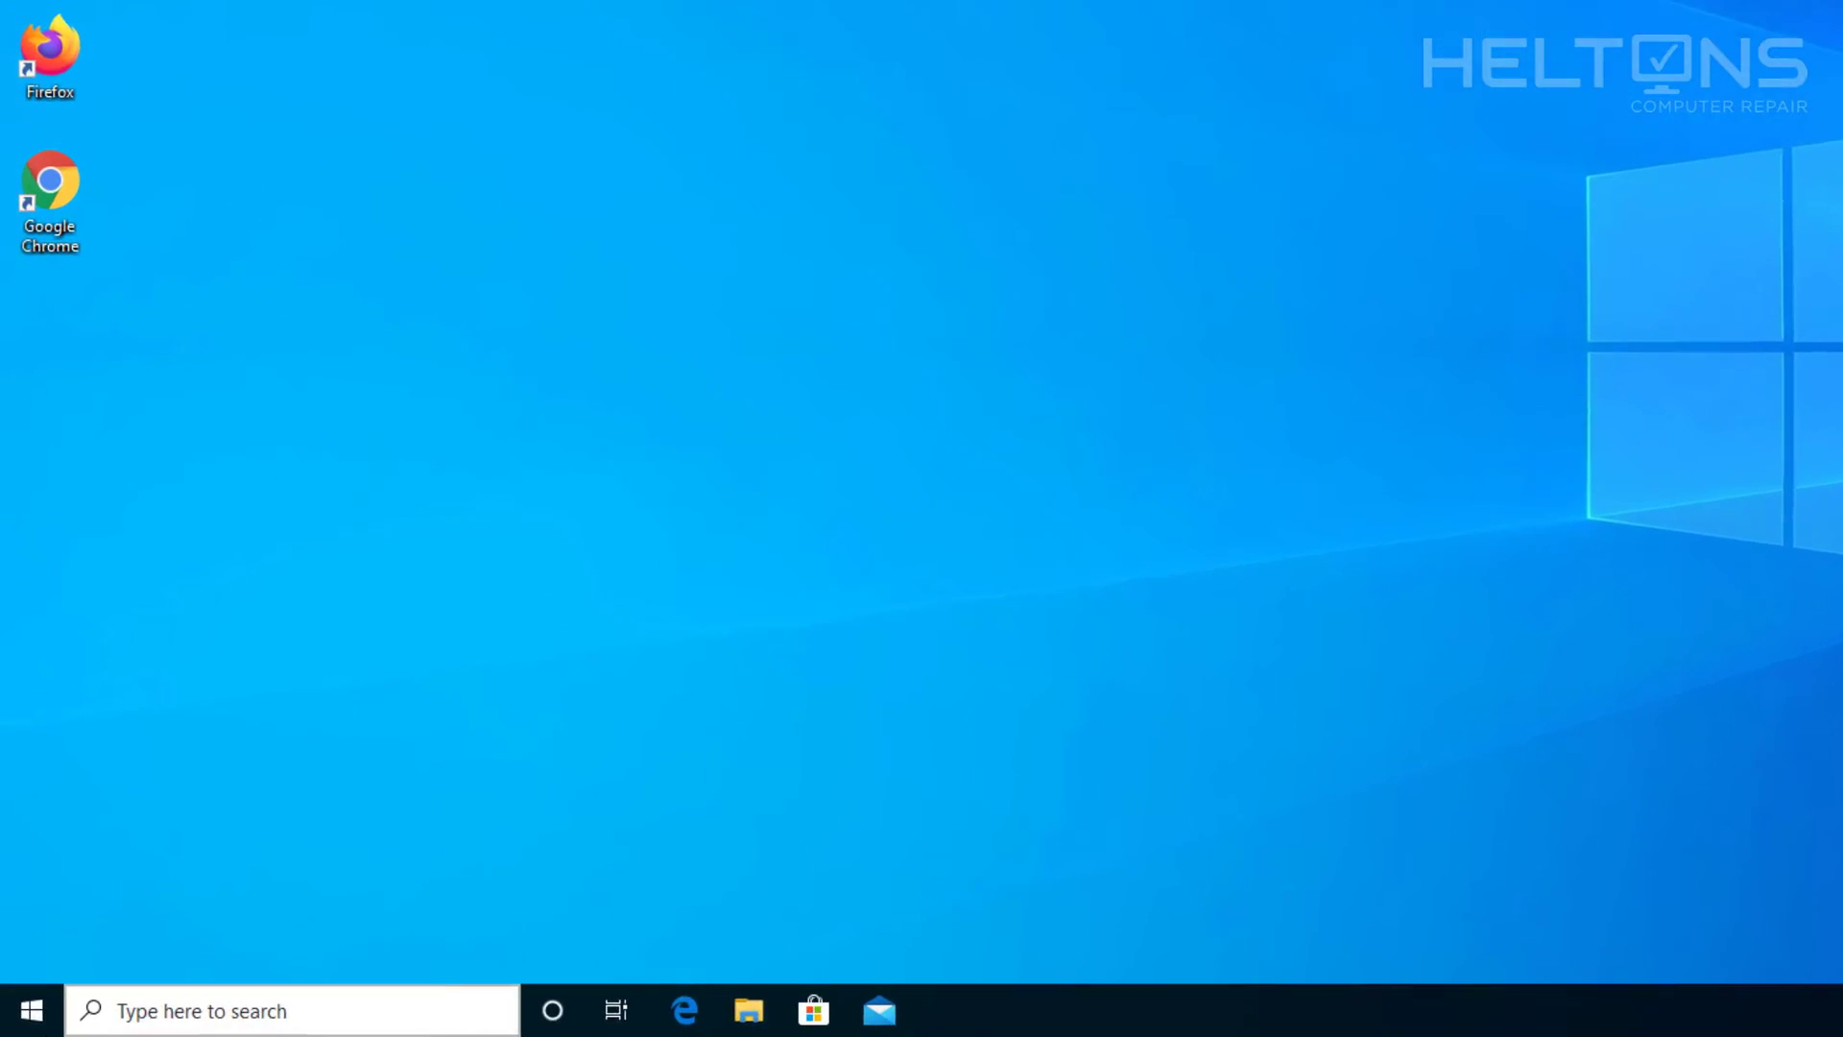
Review Account protection and dismiss the OneDrive suggestion in Windows Security, then close it.
left_click(36, 1017)
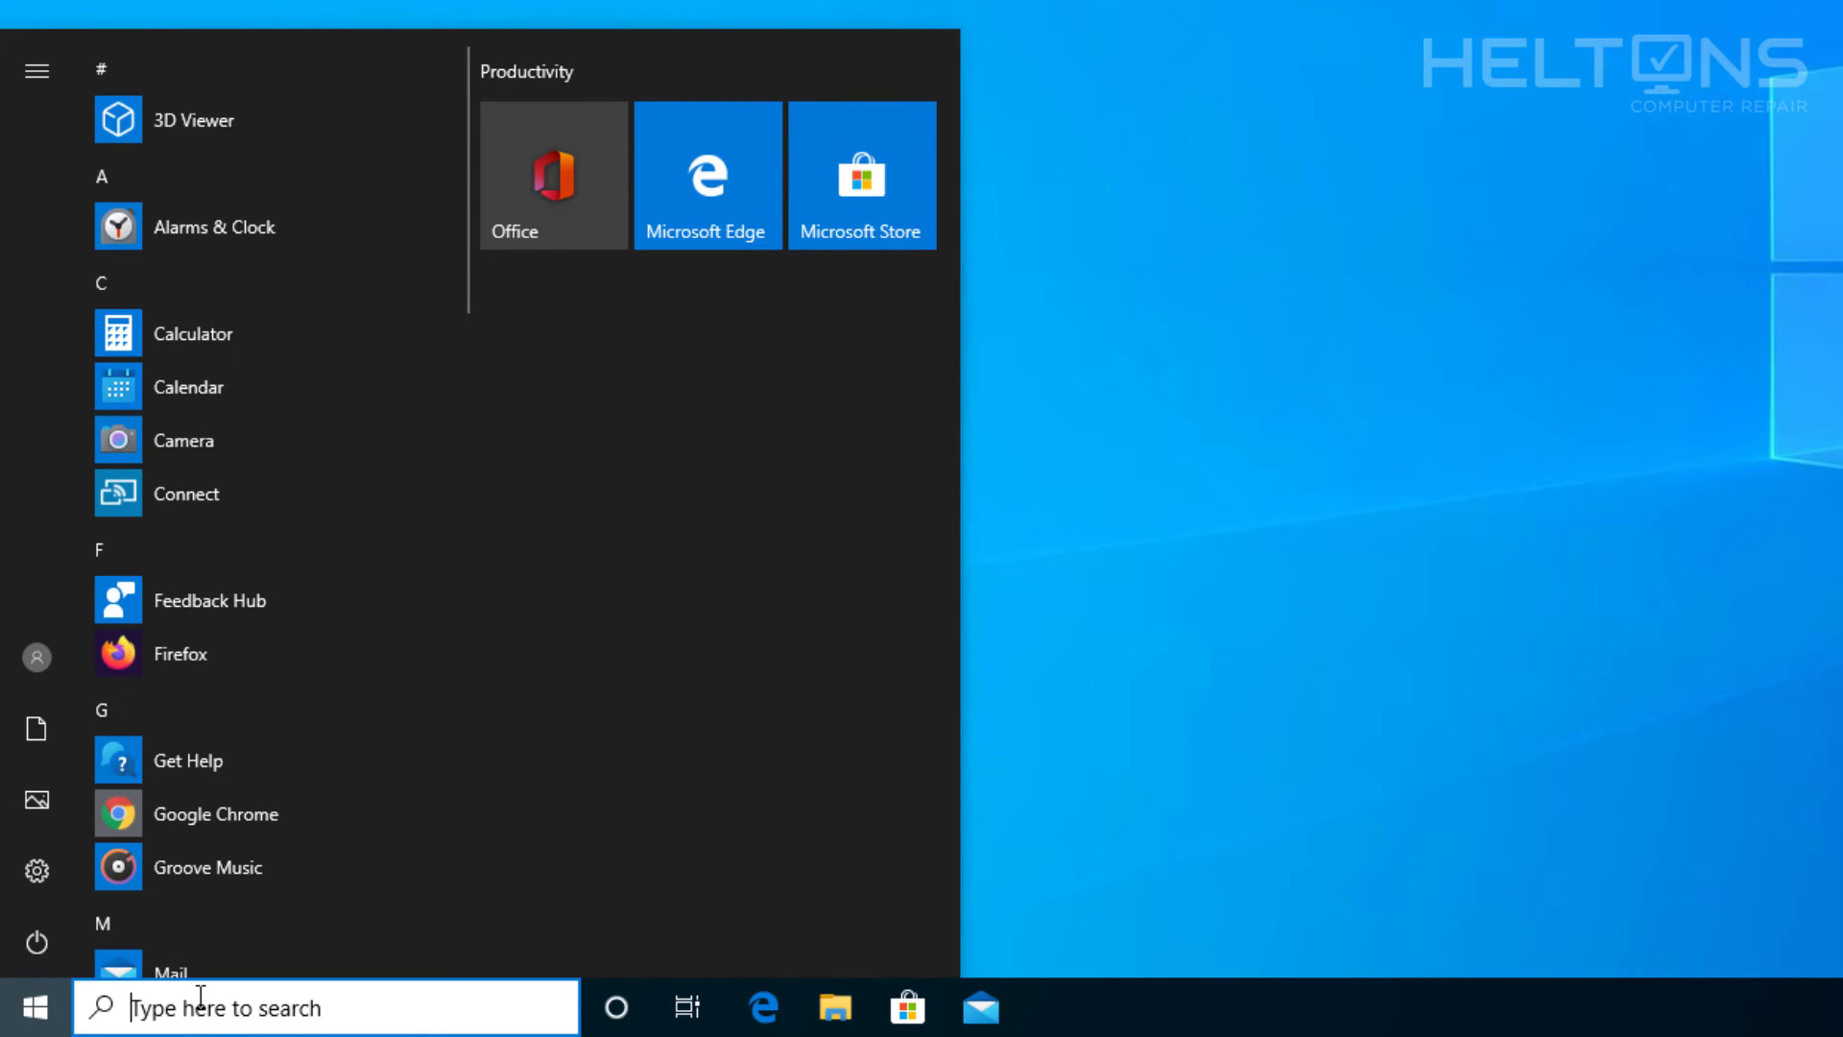
type("wind")
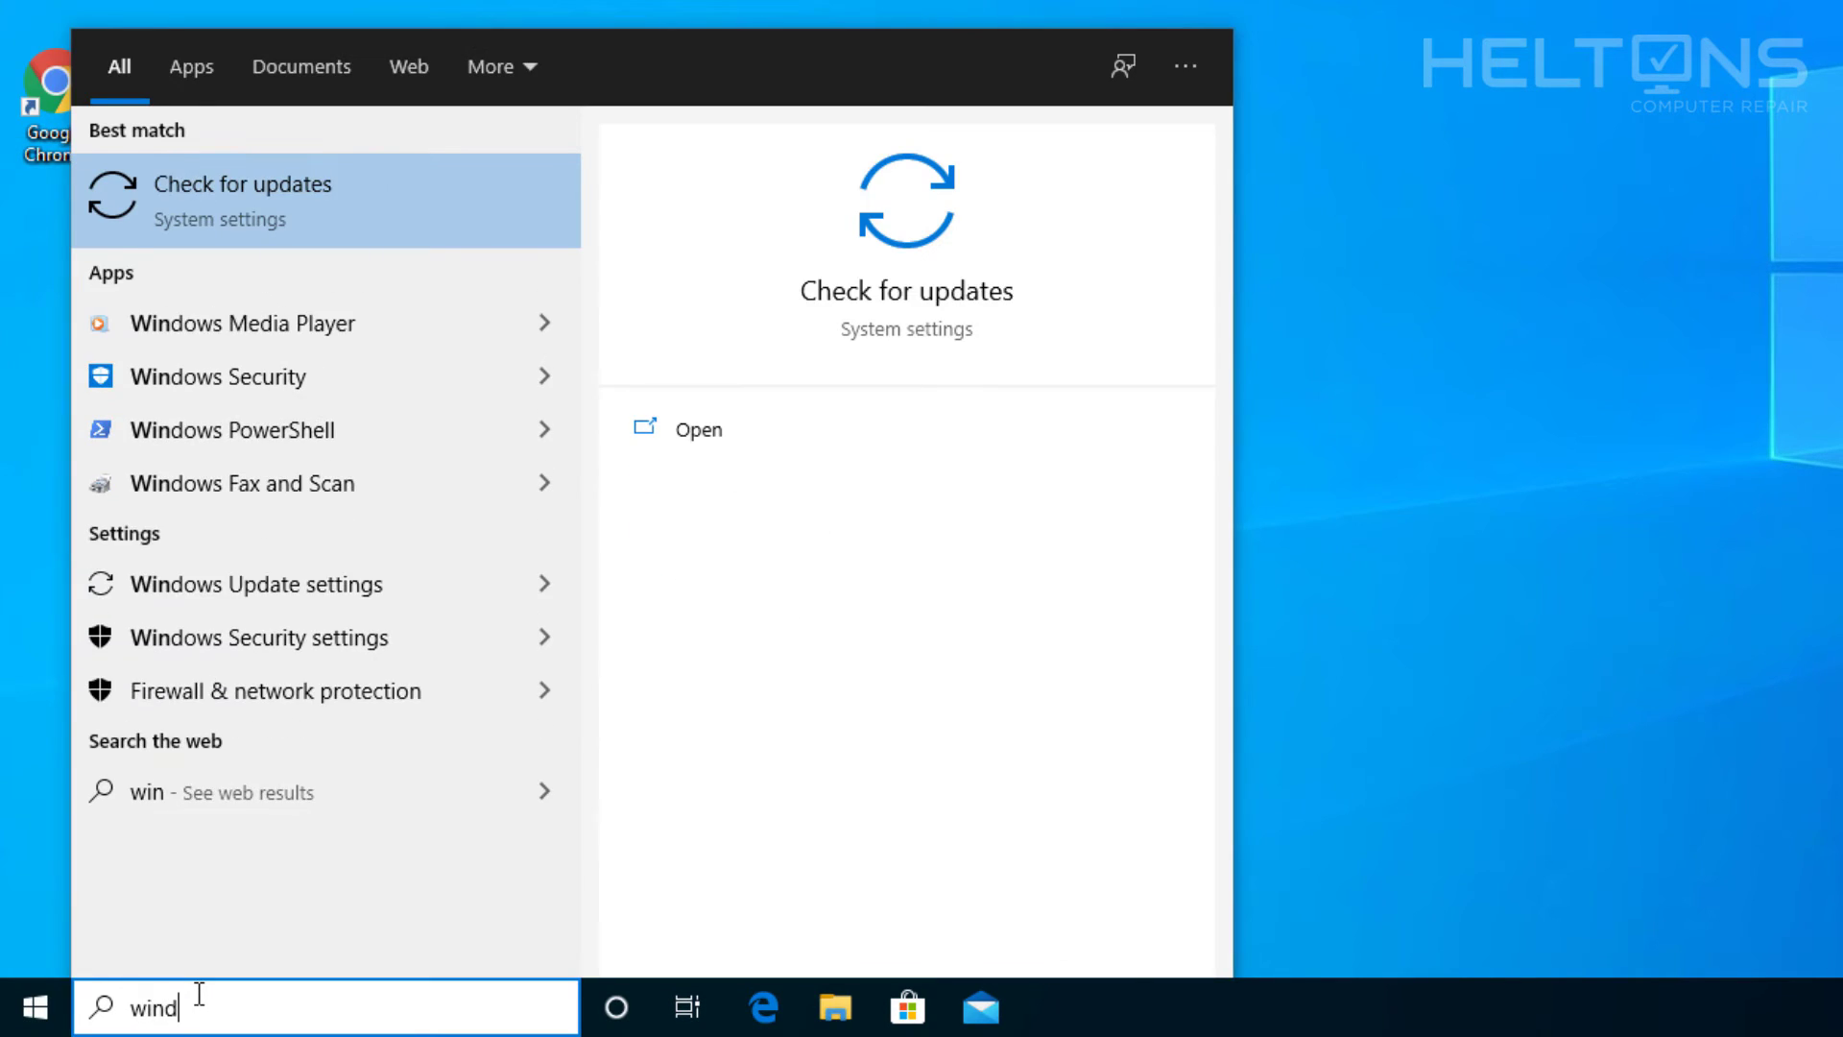
type("ows")
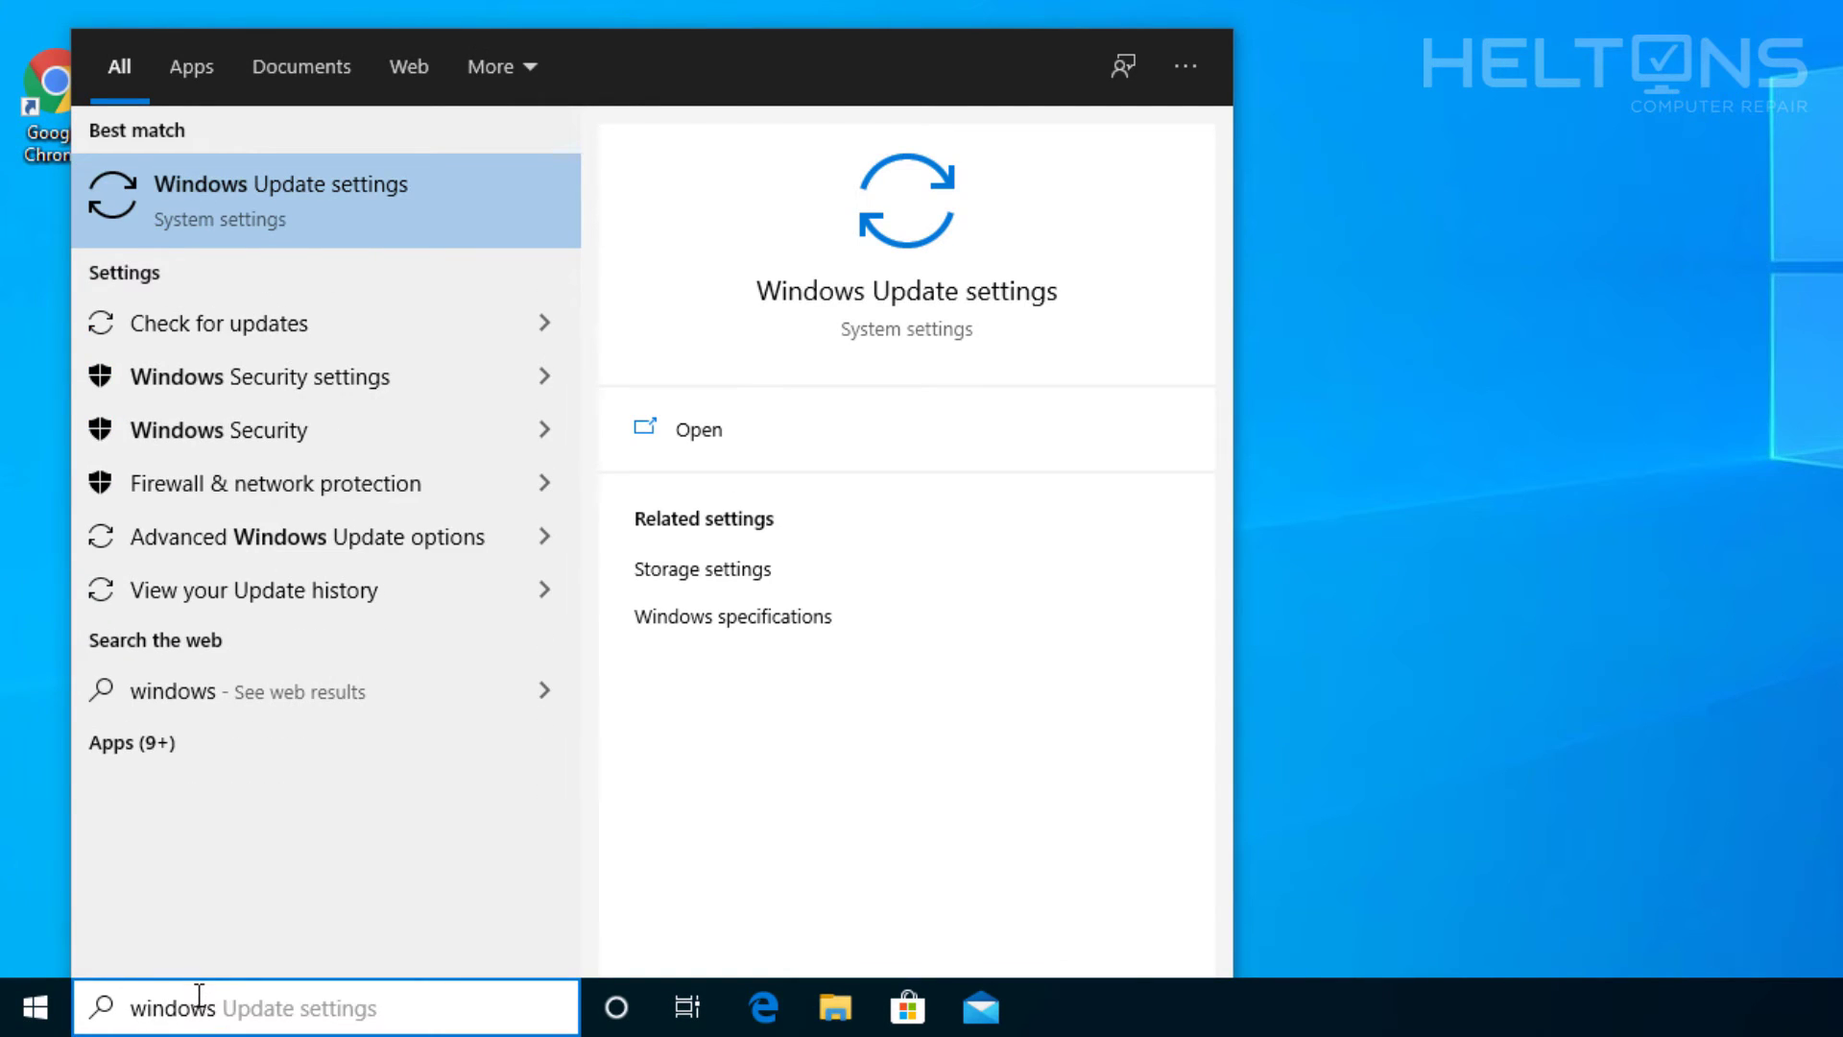
left_click(413, 430)
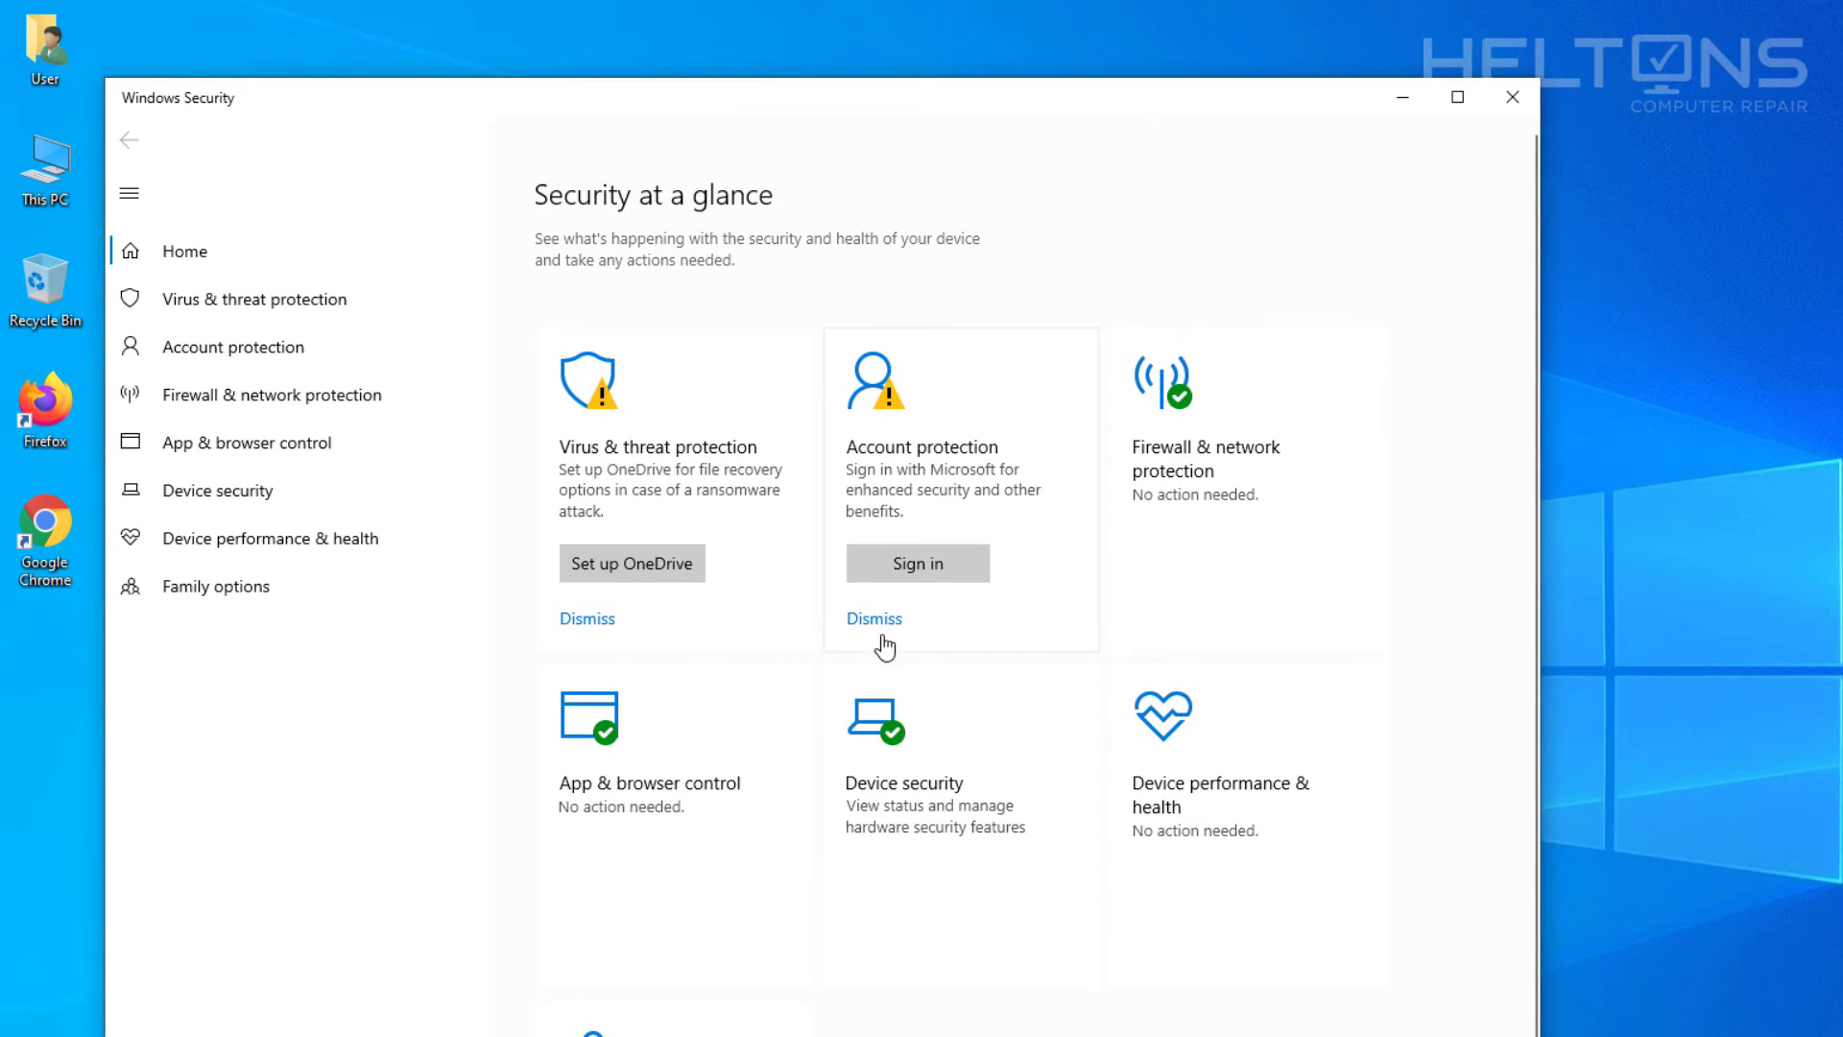
left_click(880, 641)
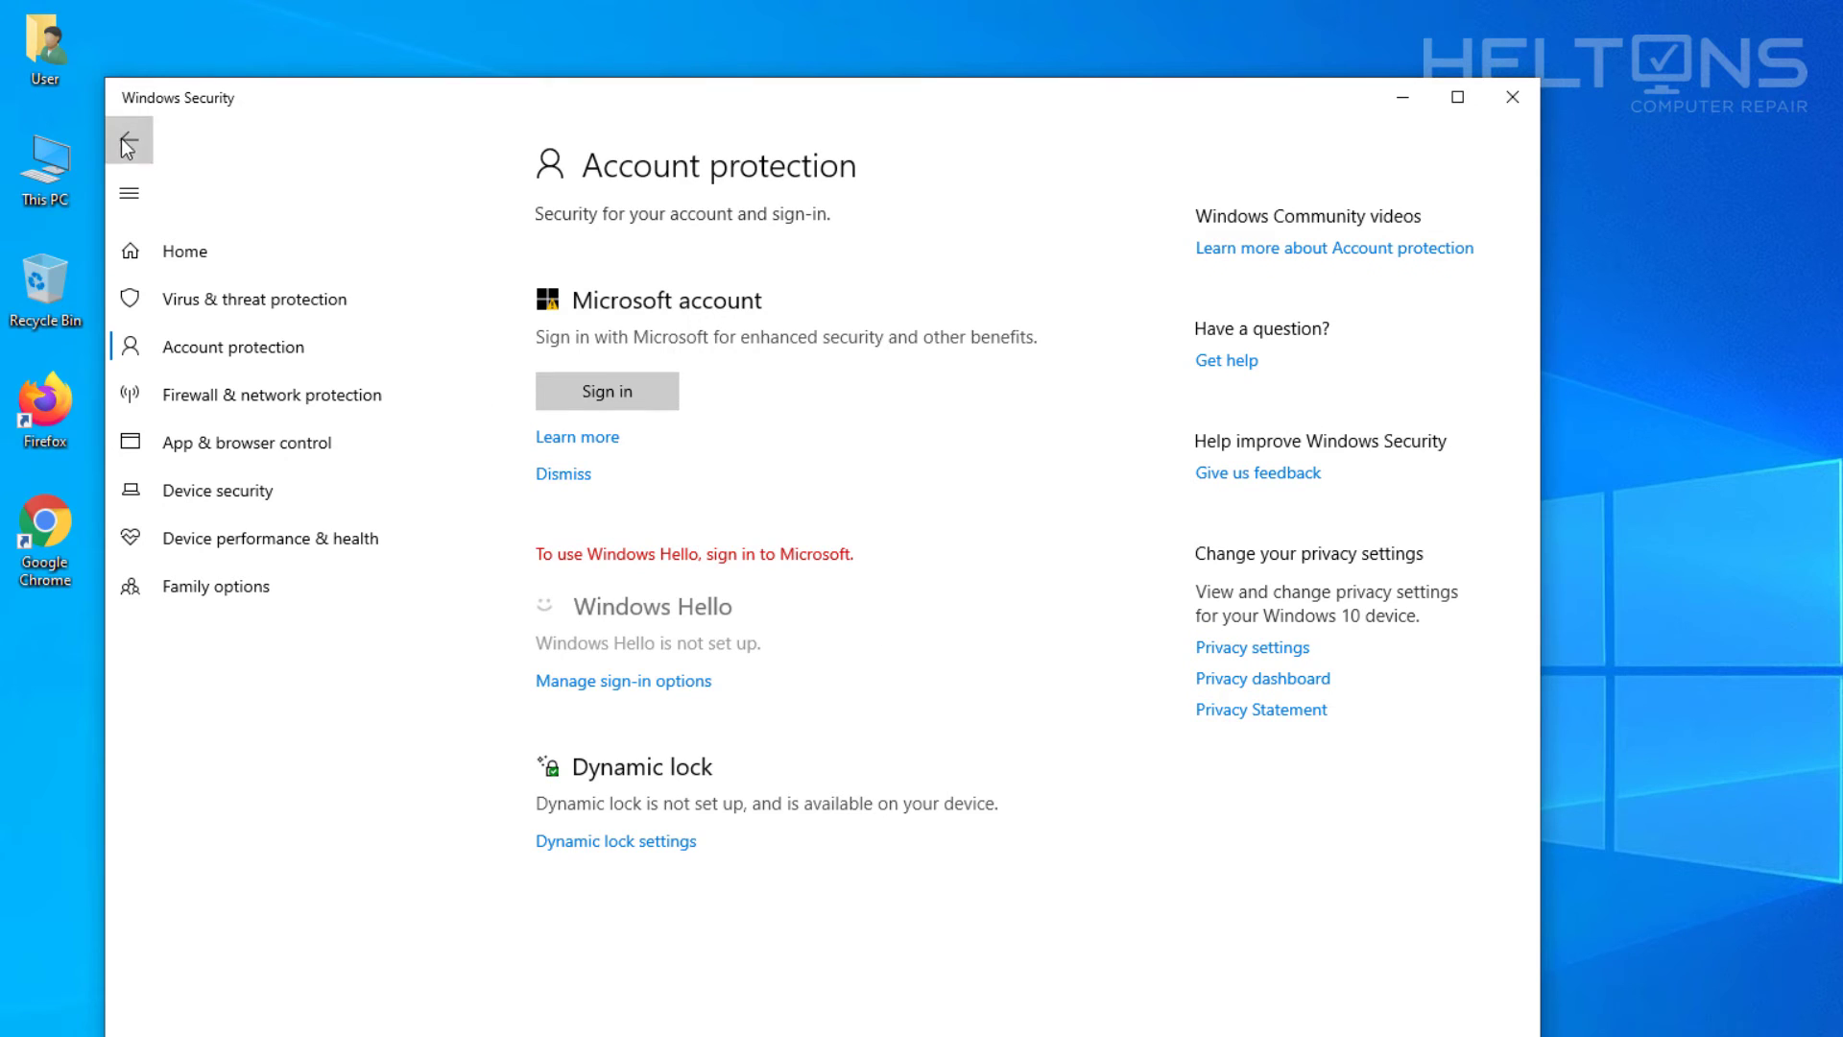
left_click(127, 139)
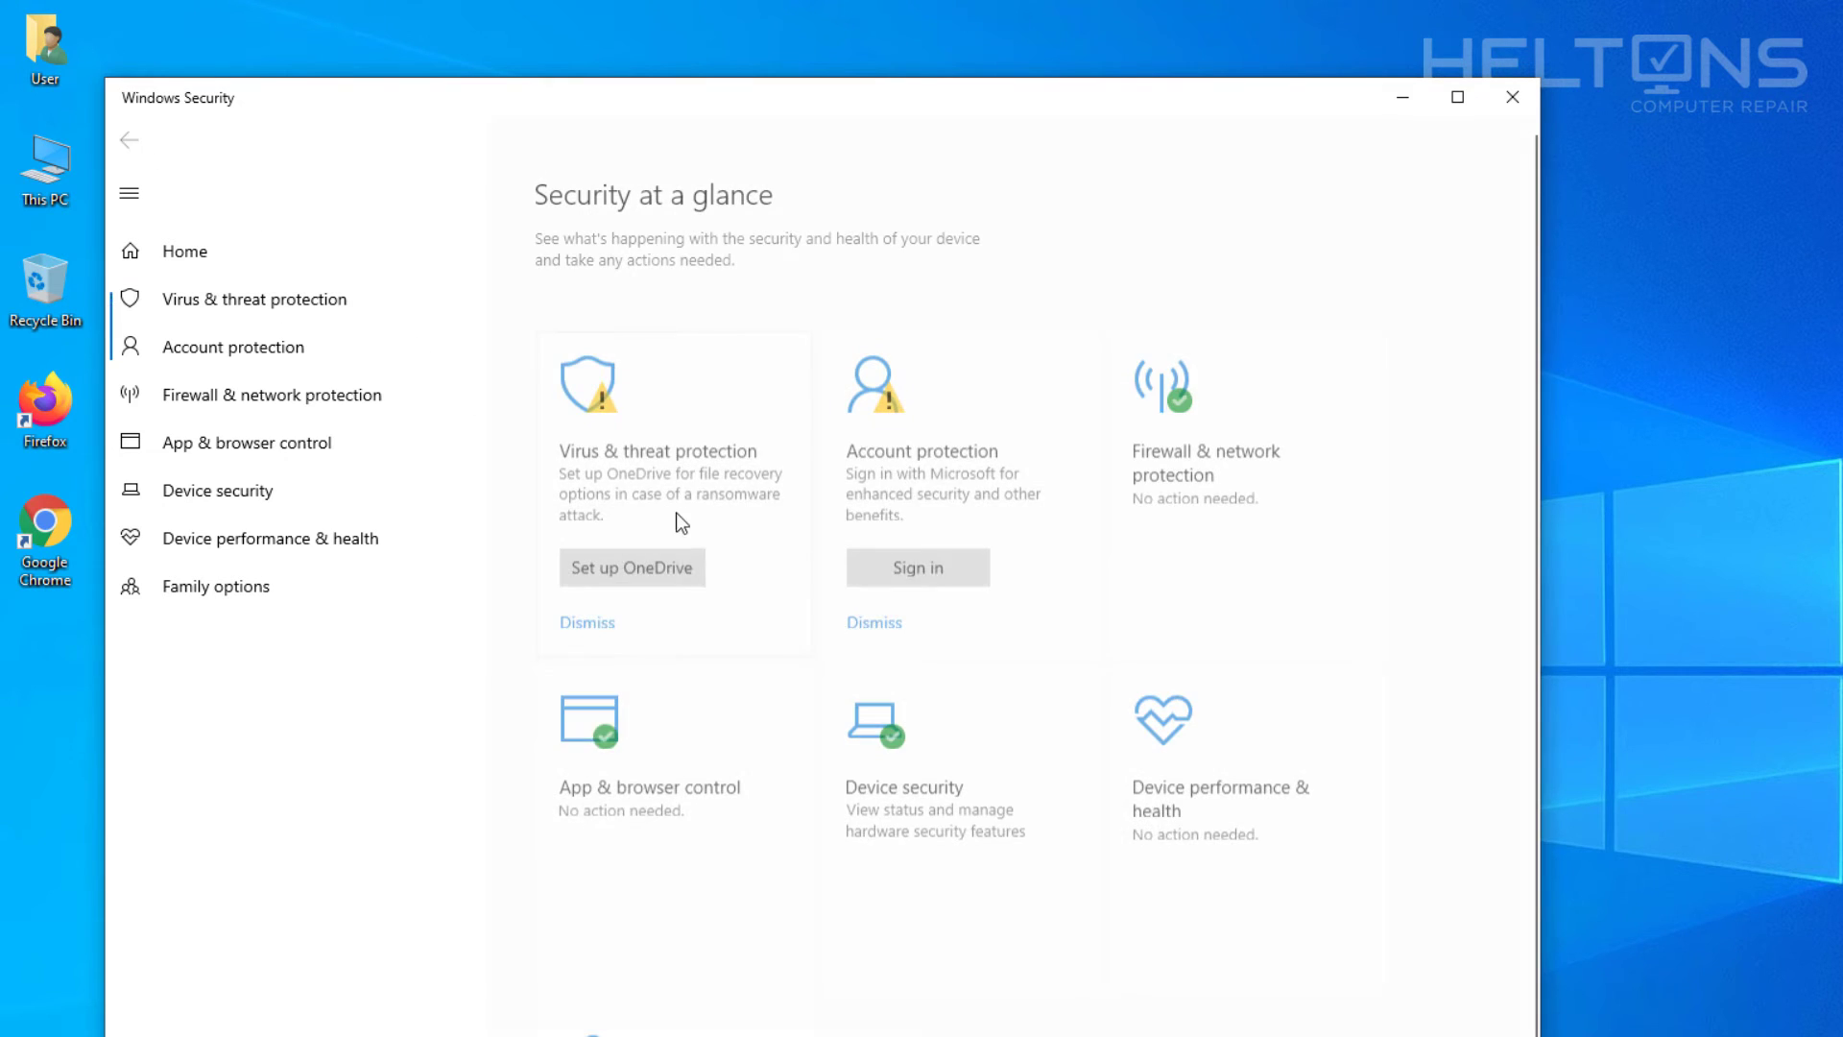
left_click(591, 620)
left_click(1295, 84)
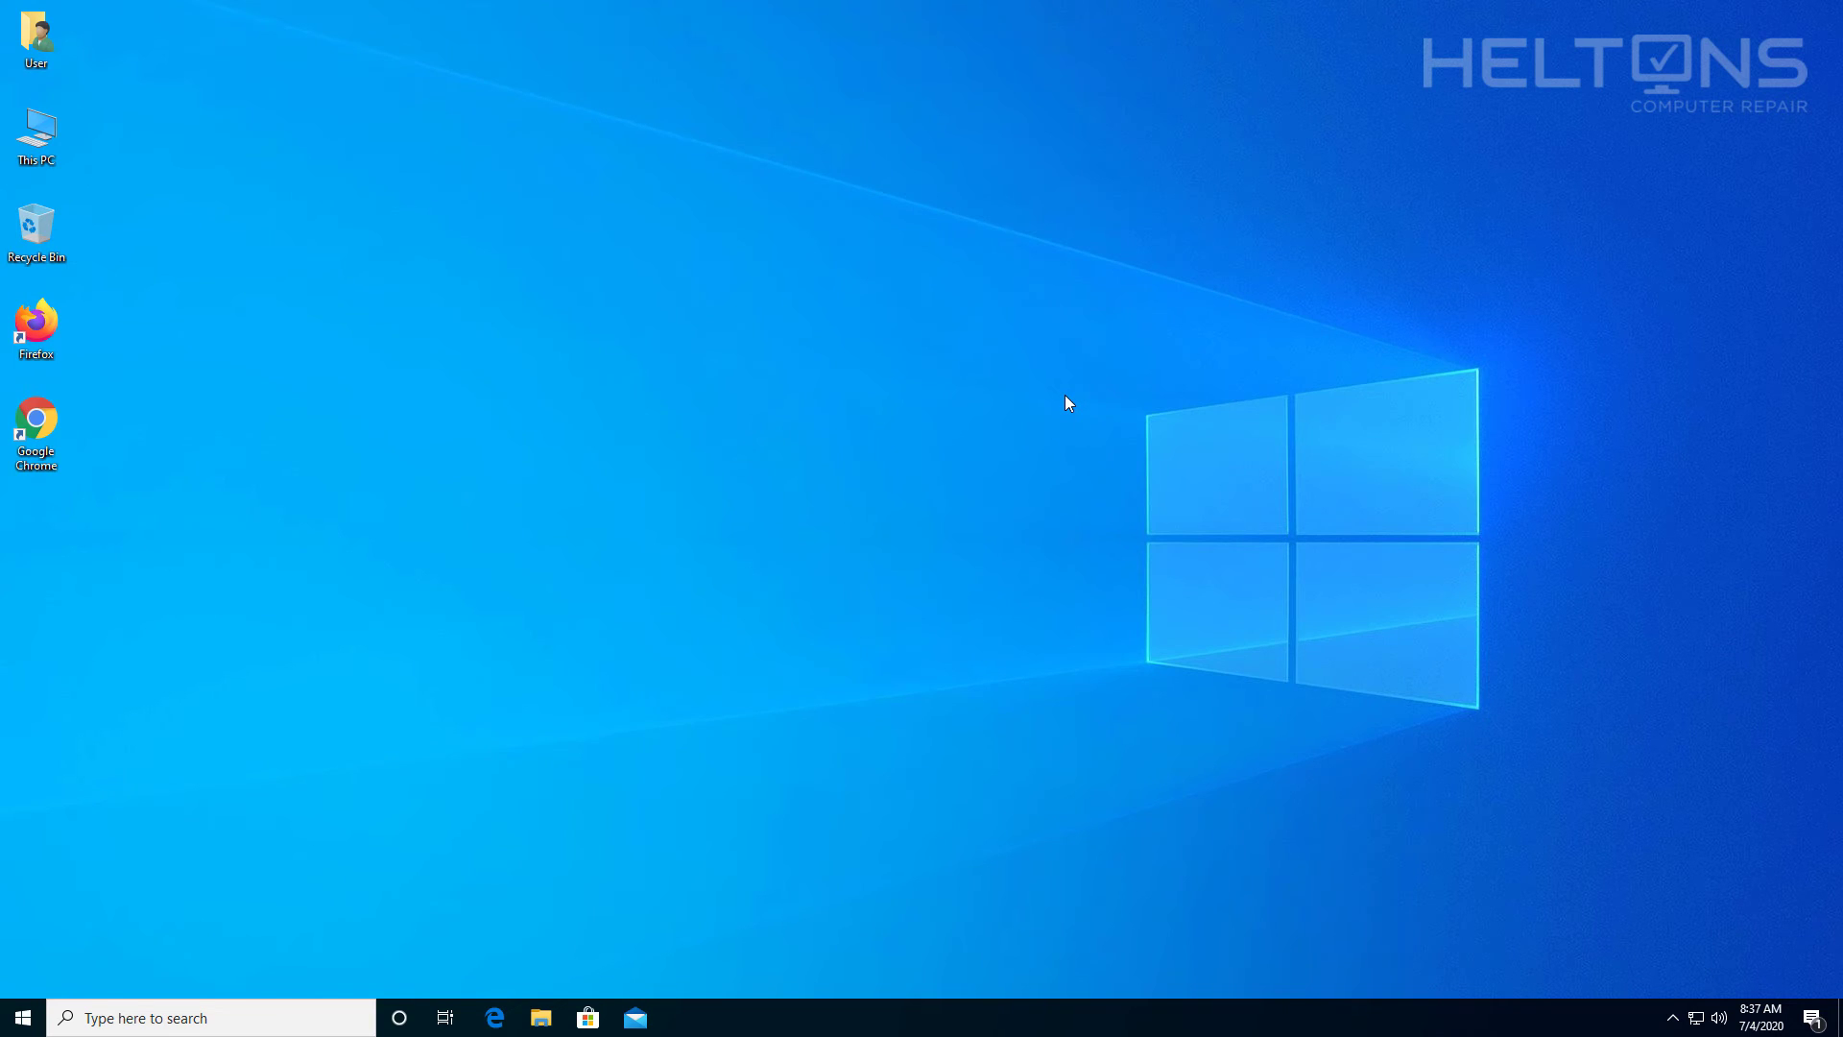